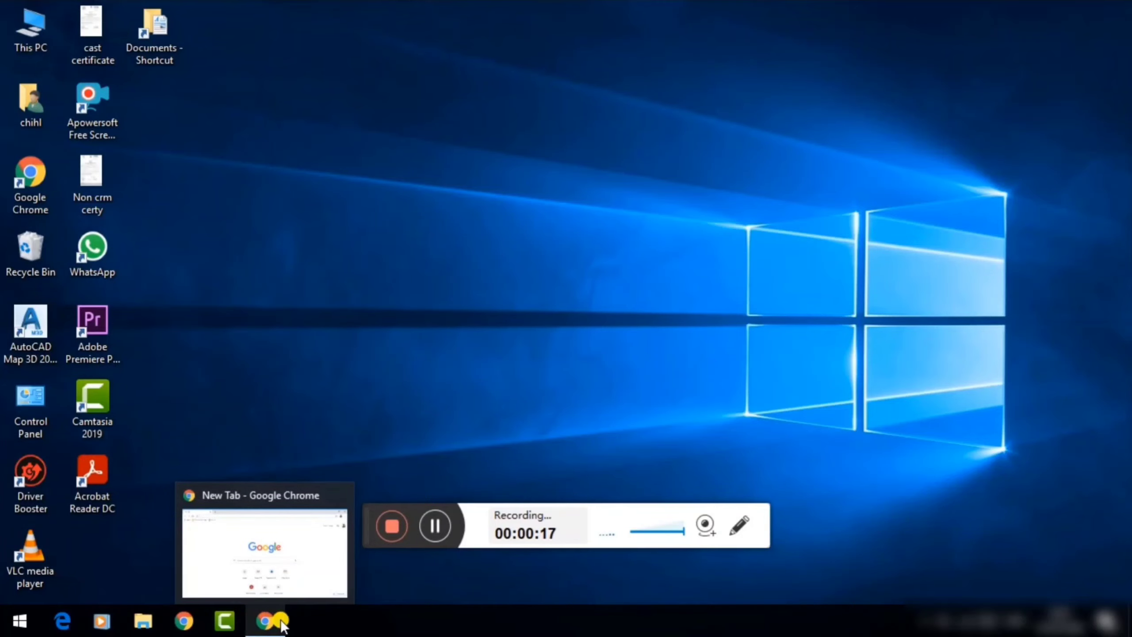
# Step: Restore the minimized Chrome window showing the New Tab page from the taskbar
pyautogui.click(272, 621)
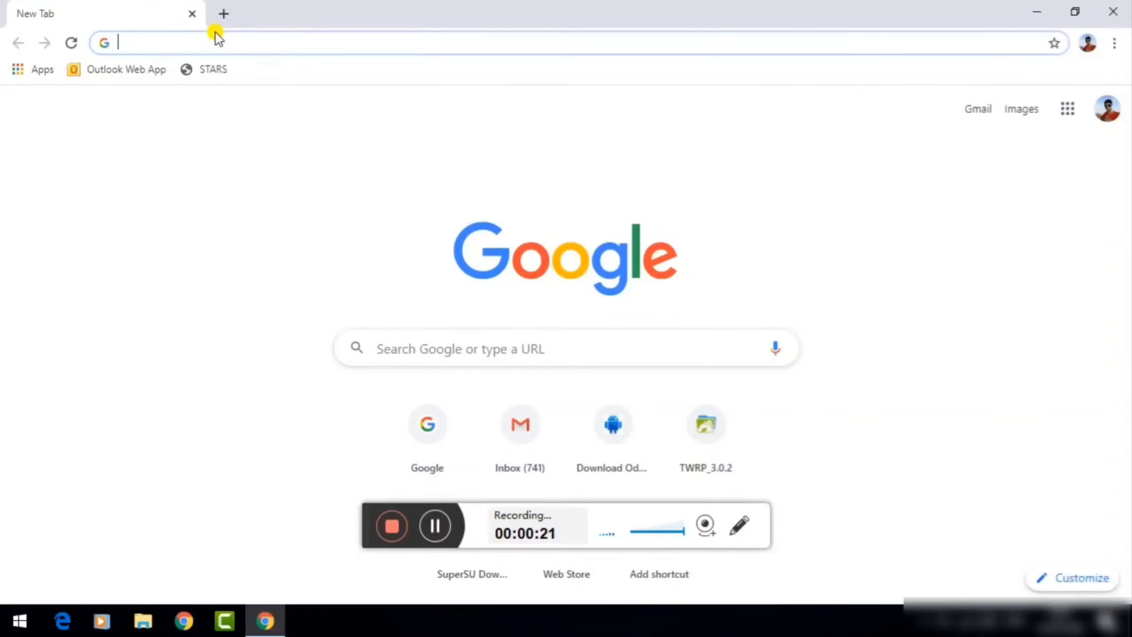
# Step: Search for epfindia.gov.in and open the Employees' Provident Fund Organisation result
pyautogui.write('i')
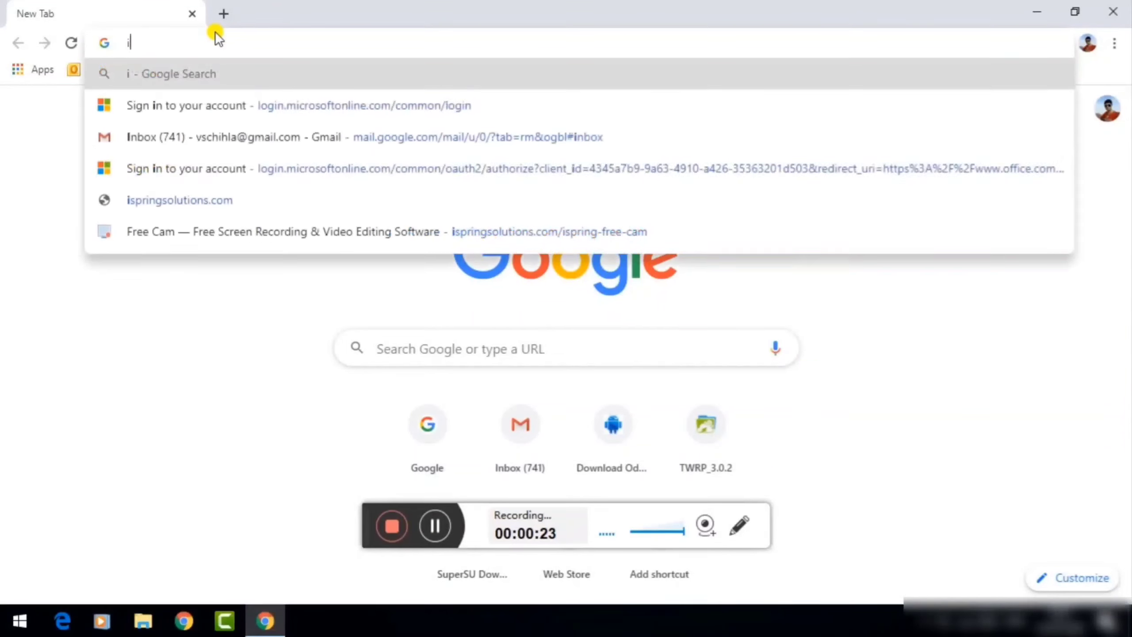
pyautogui.write('n')
pyautogui.press('BackSpace')
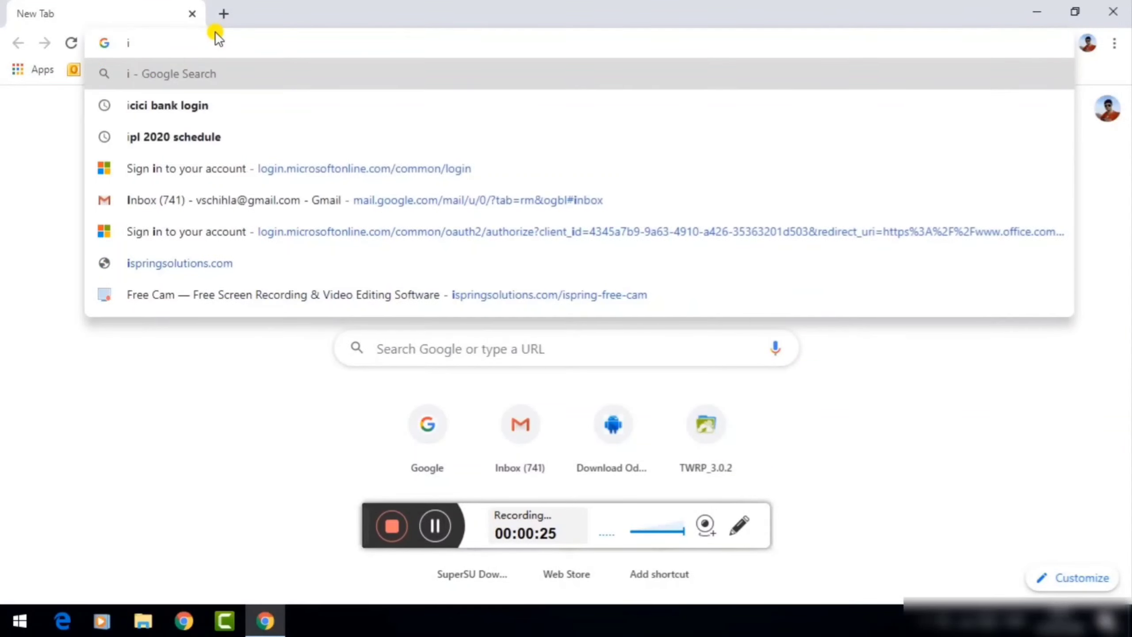
pyautogui.write('d')
pyautogui.press('BackSpace')
pyautogui.write('ndia')
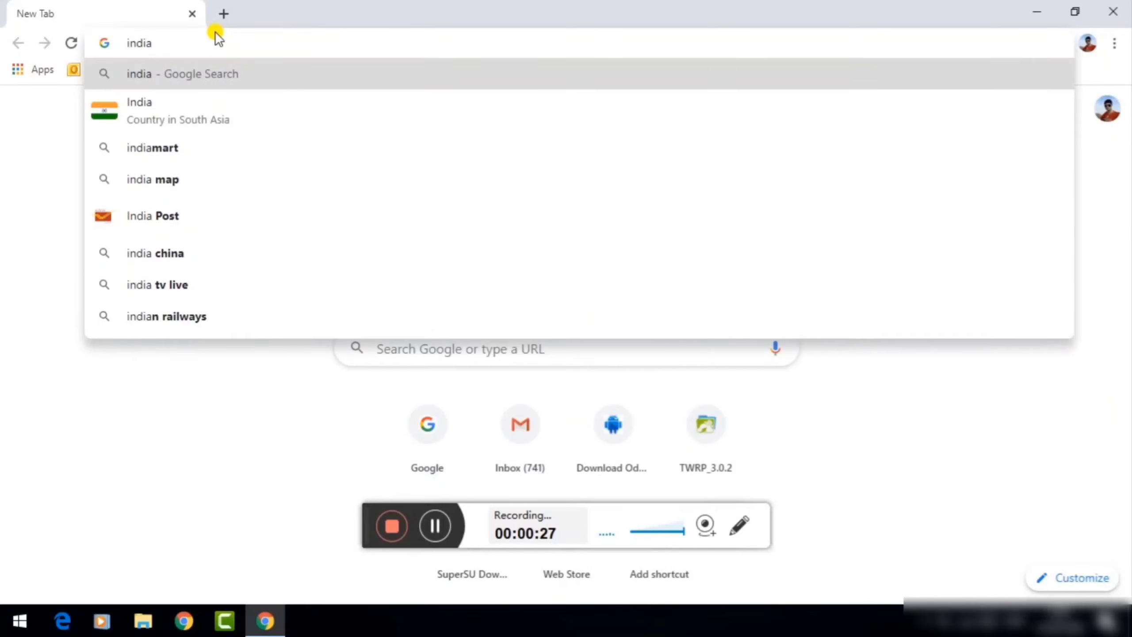
pyautogui.press('BackSpace')
pyautogui.press('BackSpace')
pyautogui.press('BackSpace')
pyautogui.press('BackSpace')
pyautogui.press('BackSpace')
pyautogui.write('e')
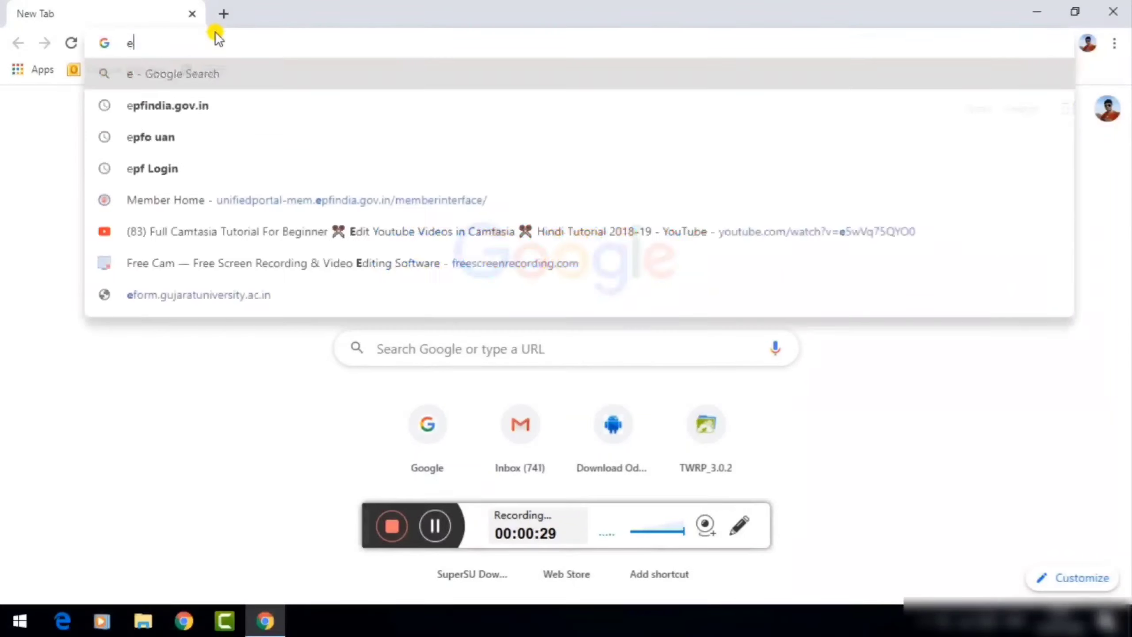
pyautogui.write('pfindia.gov.in')
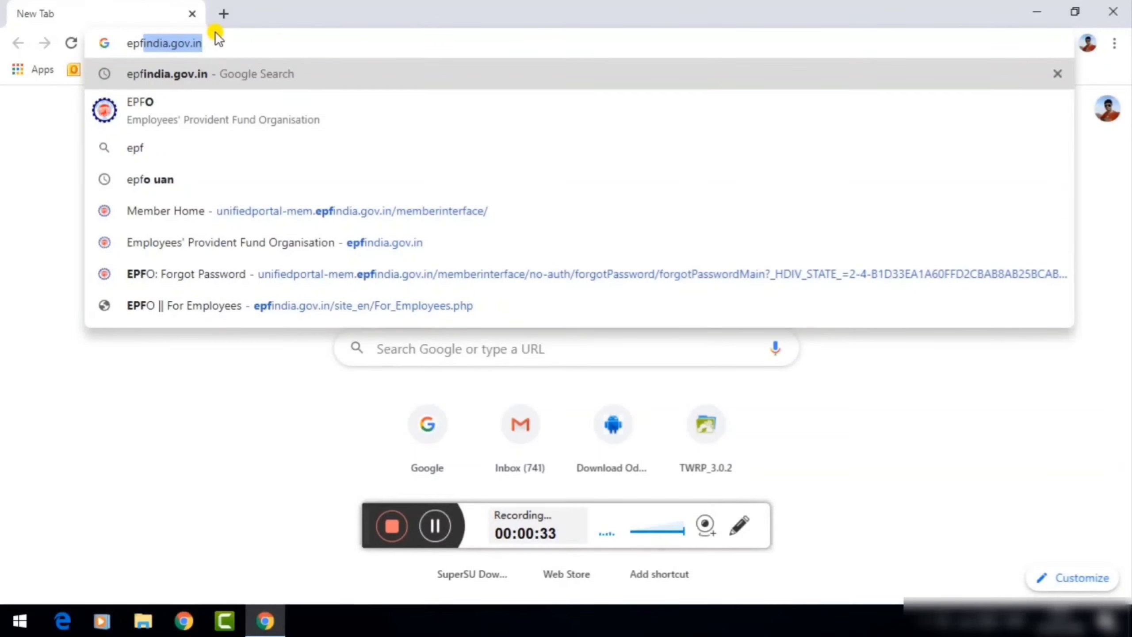
pyautogui.press('Return')
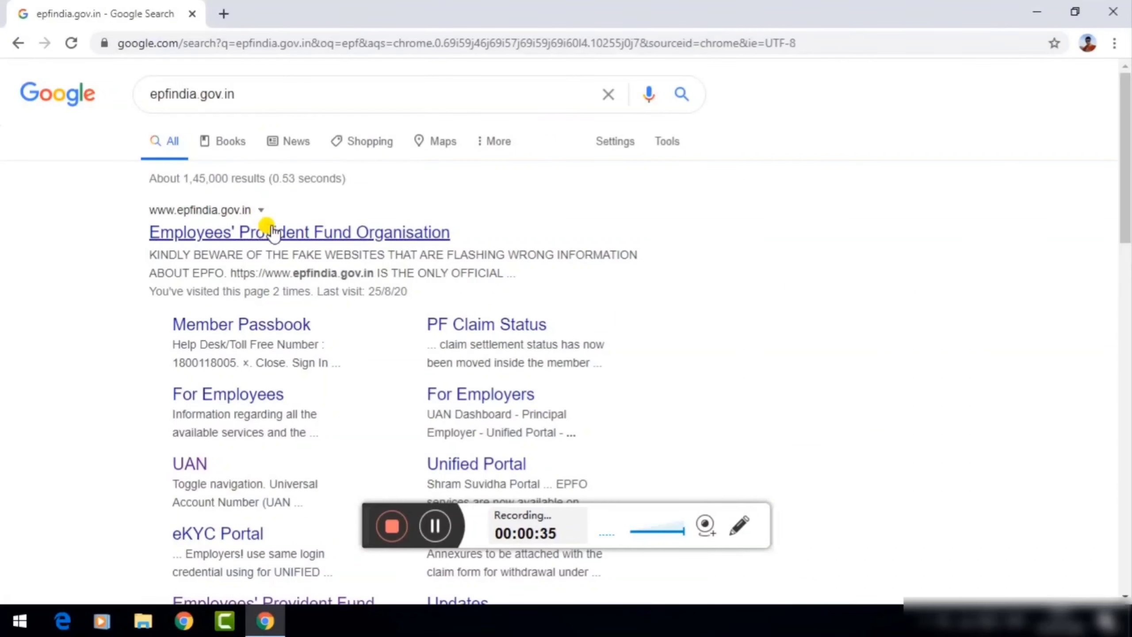
pyautogui.click(268, 233)
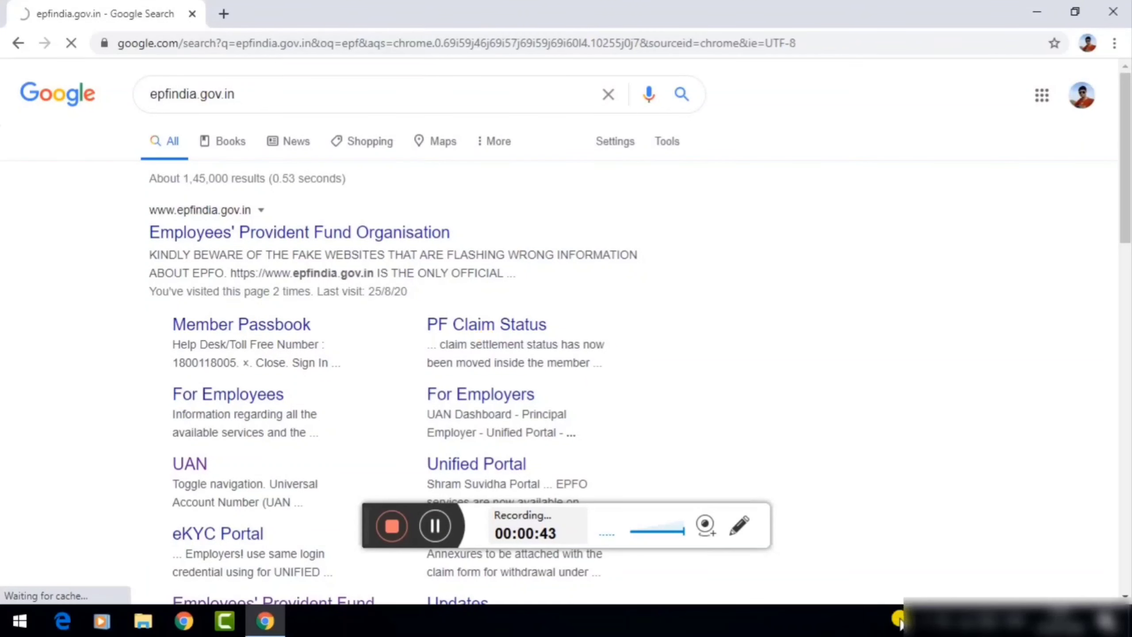
# Step: Close the EPFO notice popup and open the UAN Member e-SEWA login via KYC Updation (Member)
pyautogui.click(441, 528)
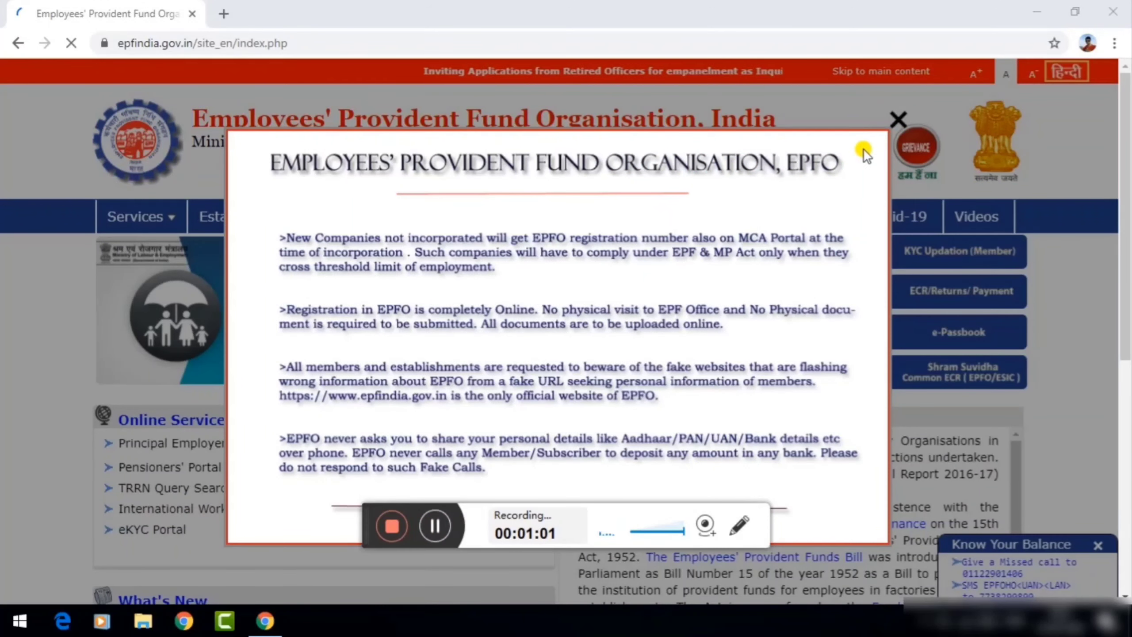
pyautogui.click(900, 120)
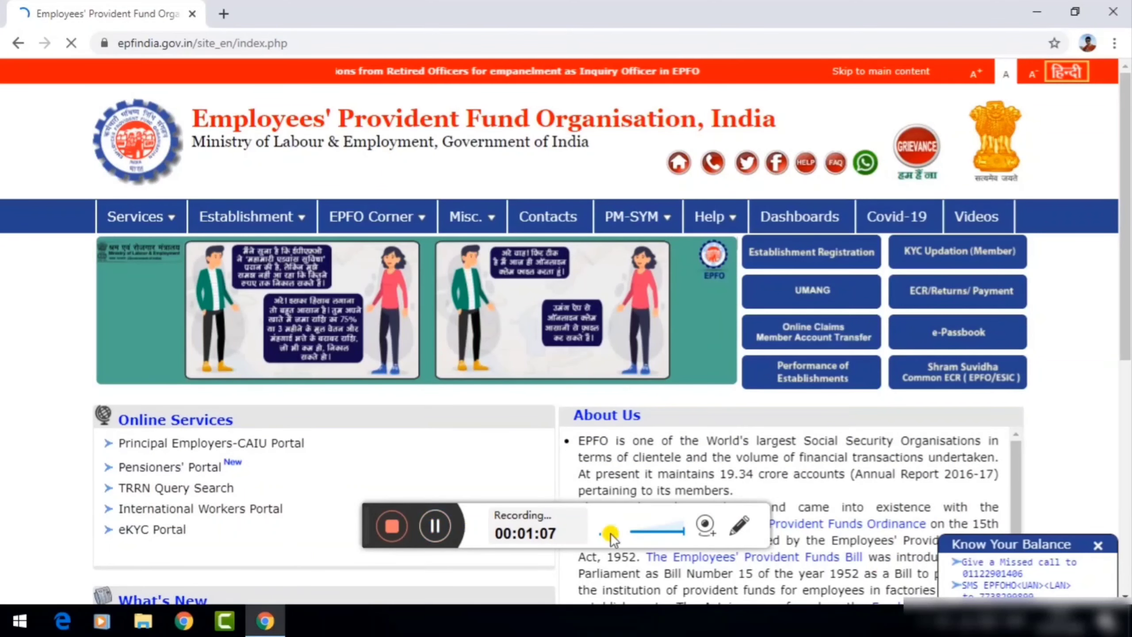
pyautogui.click(738, 525)
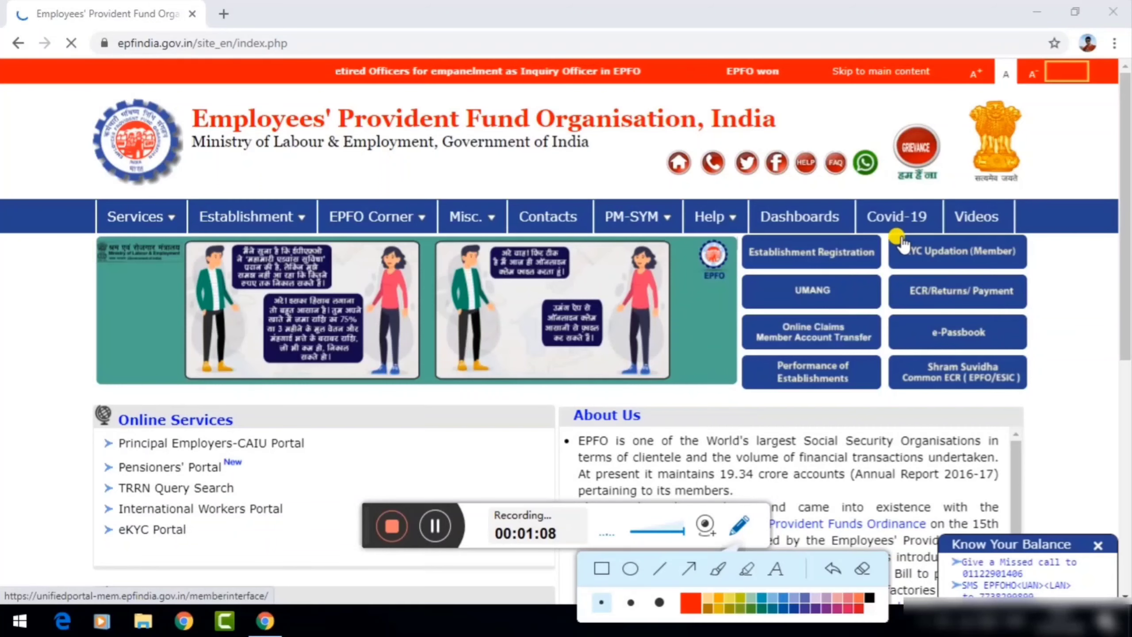
pyautogui.click(601, 569)
pyautogui.moveTo(889, 237)
pyautogui.mouseDown()
pyautogui.moveTo(940, 251)
pyautogui.moveTo(983, 295)
pyautogui.moveTo(1065, 285)
pyautogui.moveTo(1031, 277)
pyautogui.mouseUp()
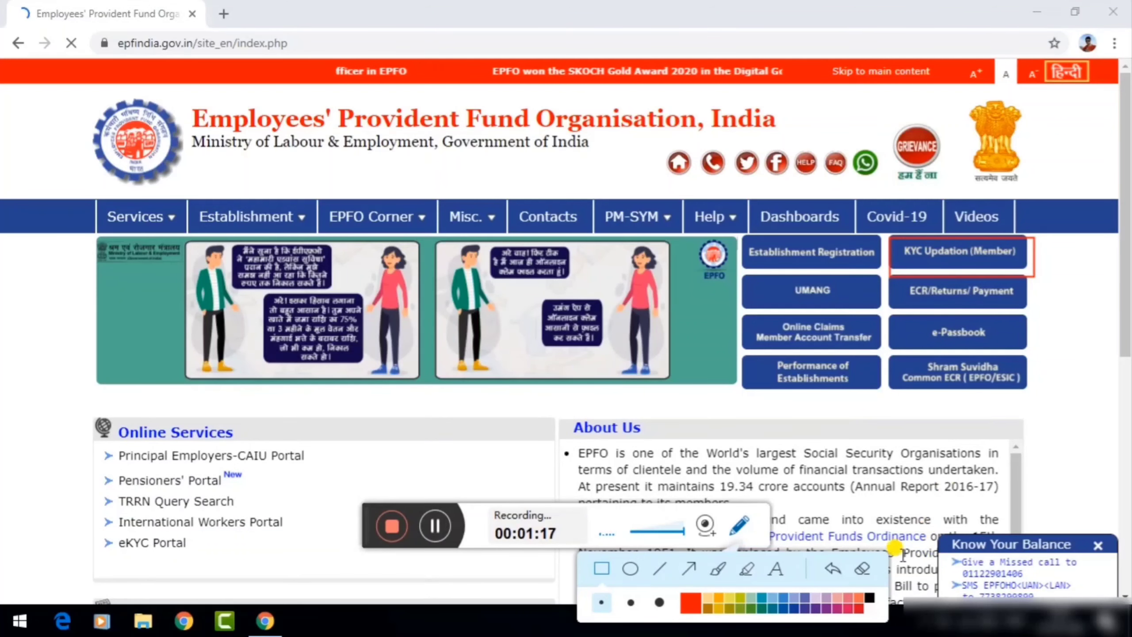
pyautogui.click(860, 572)
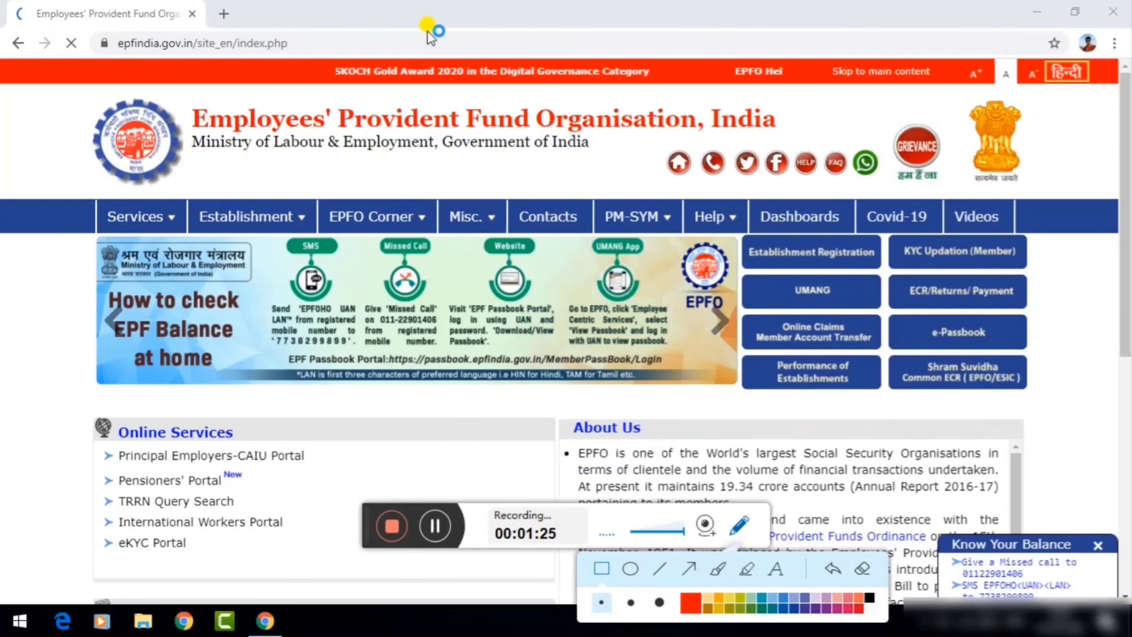
pyautogui.click(432, 526)
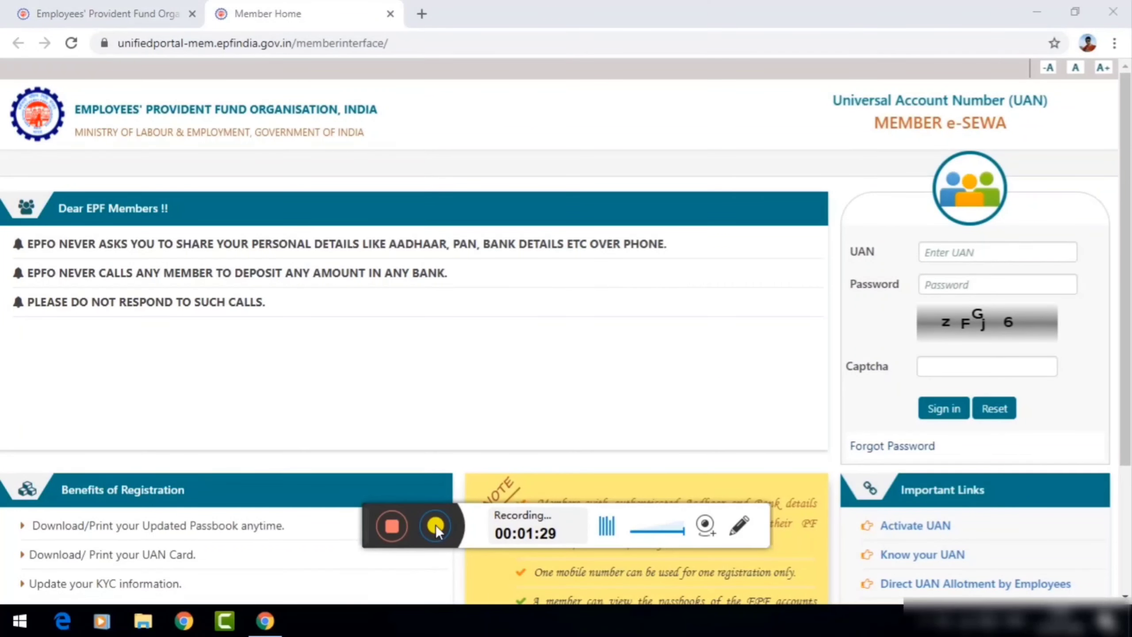
# Step: Enter the member's UAN and account password in the login form
pyautogui.click(954, 257)
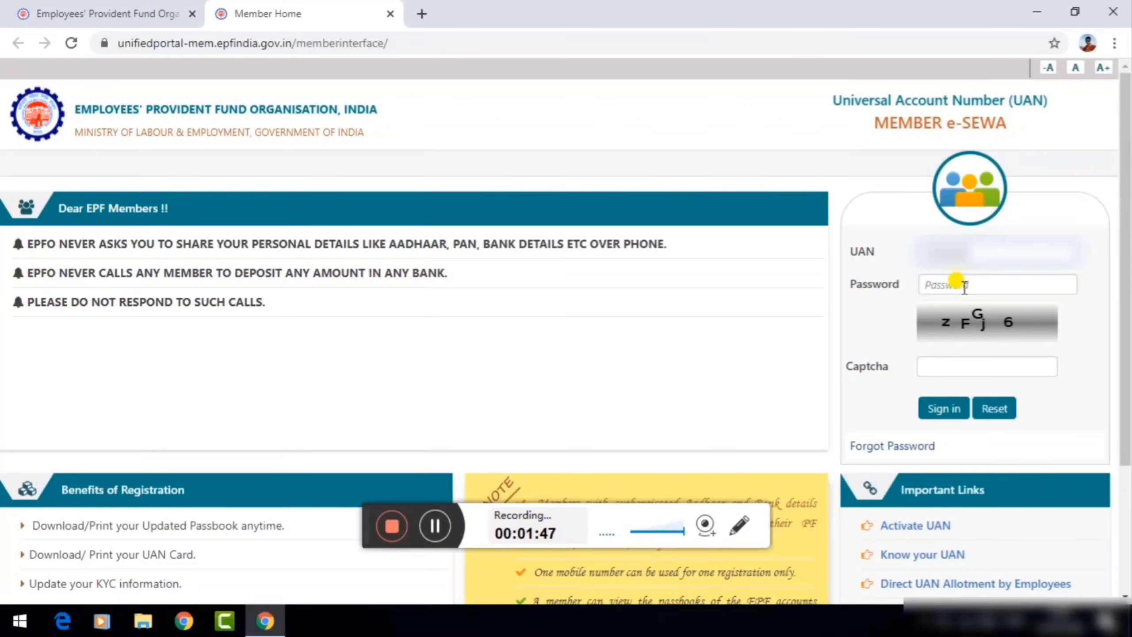
pyautogui.click(962, 287)
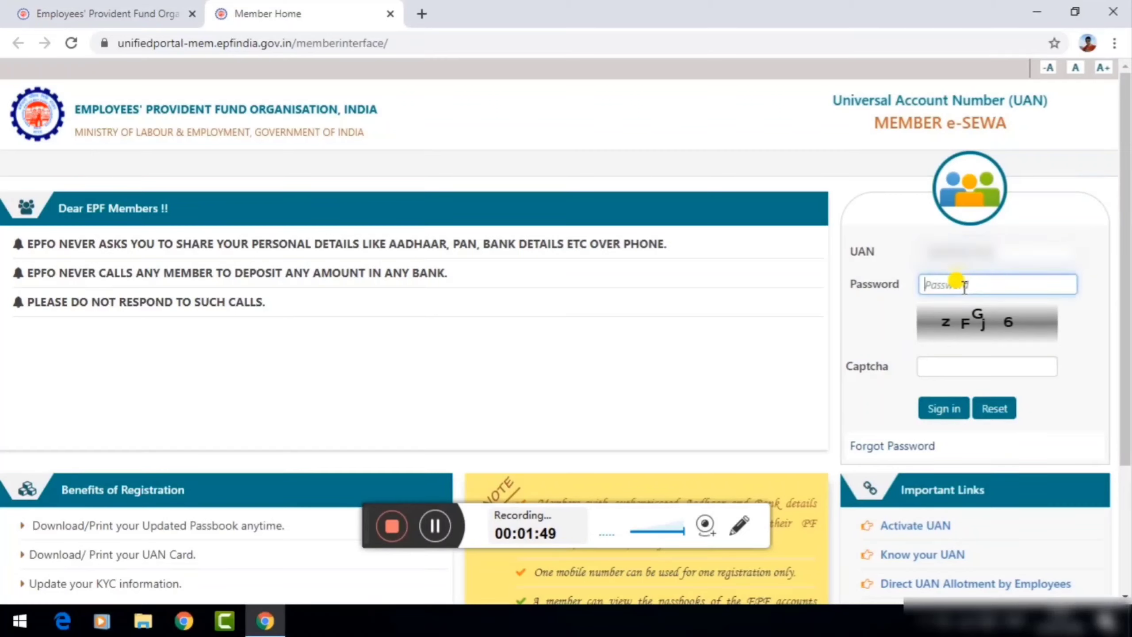
pyautogui.write('a')
# Step: Type the displayed captcha characters into the Captcha box
pyautogui.click(1011, 362)
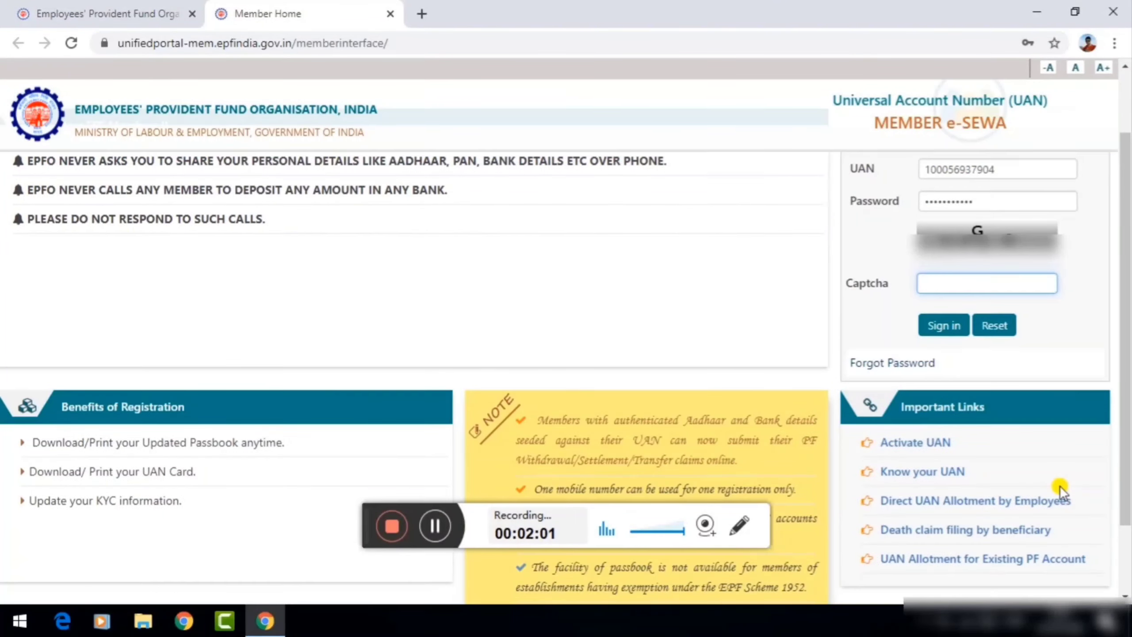
pyautogui.scroll(-3, 1059, 484)
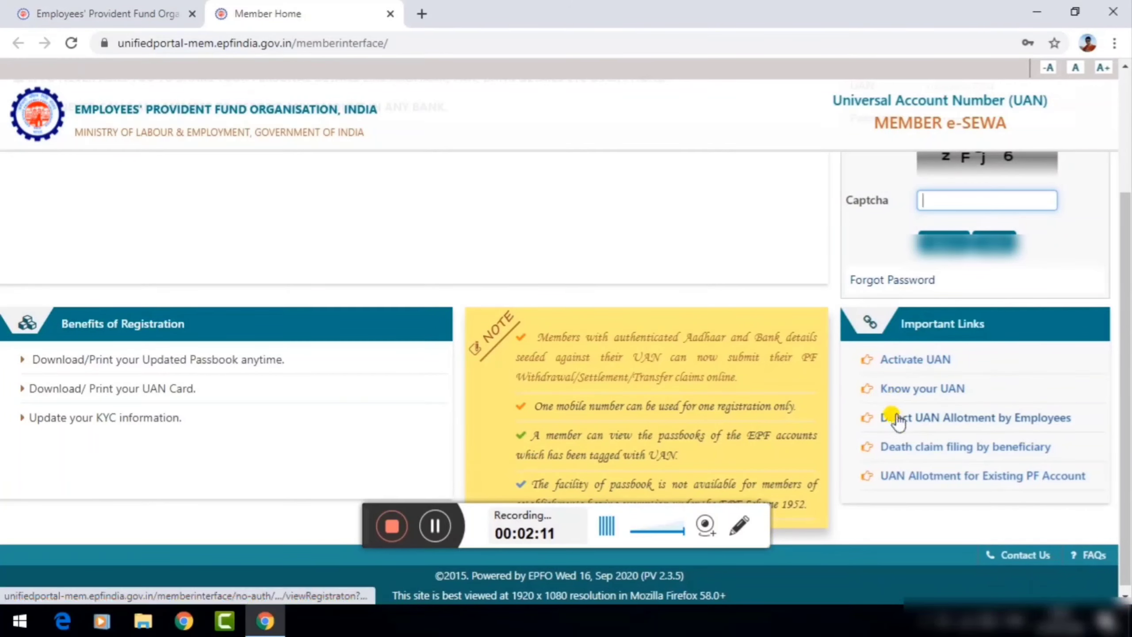
pyautogui.scroll(-1, 952, 428)
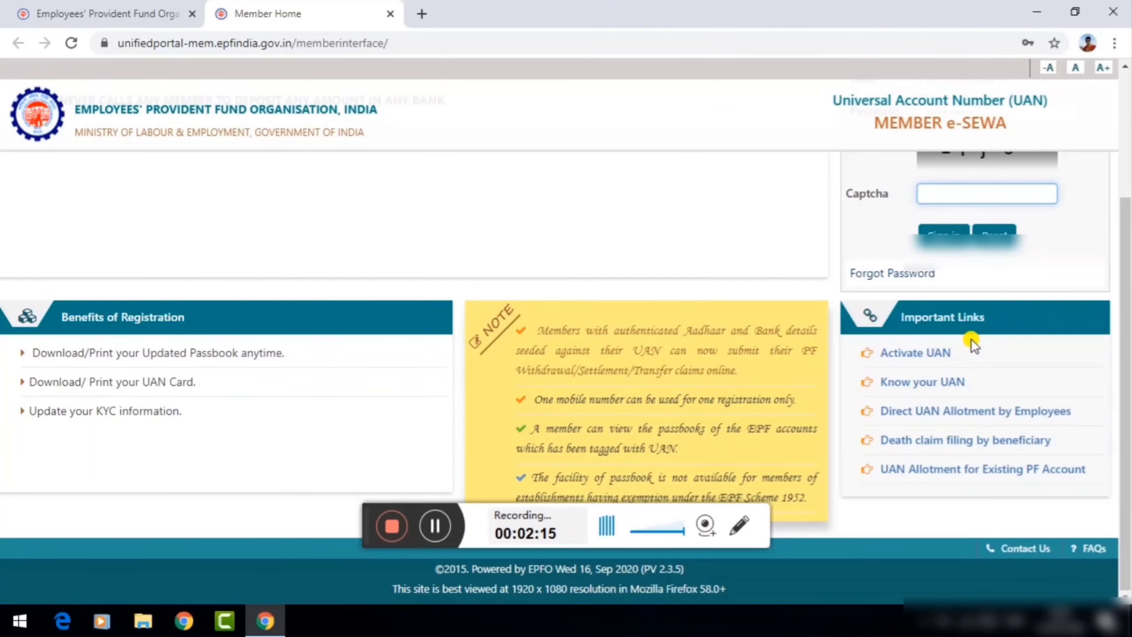
pyautogui.scroll(3, 972, 354)
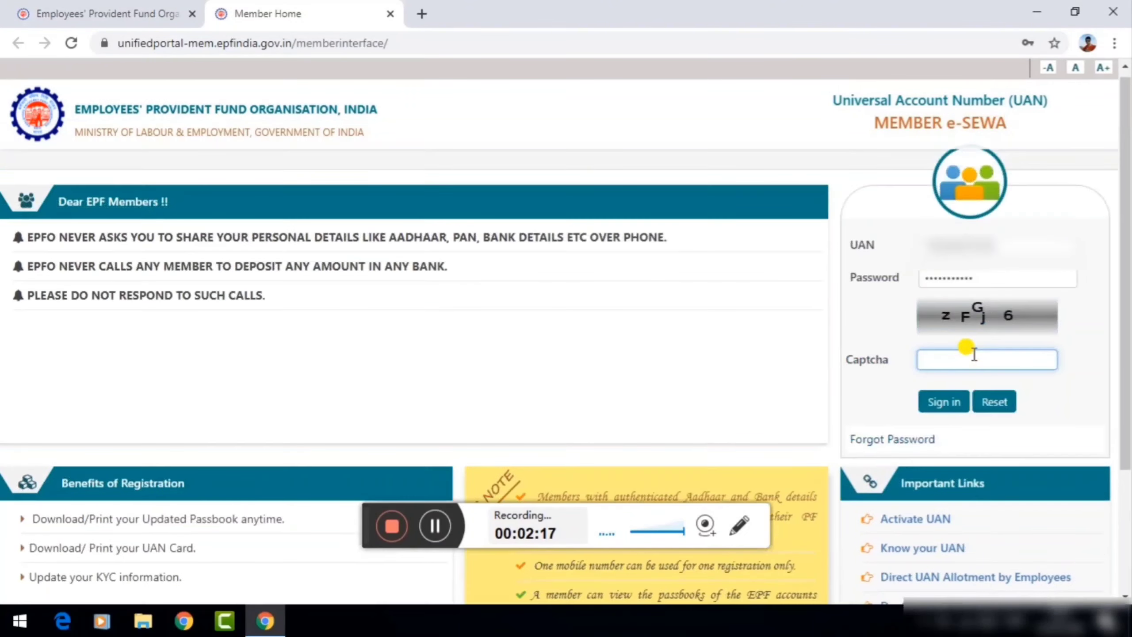
pyautogui.scroll(-3, 983, 502)
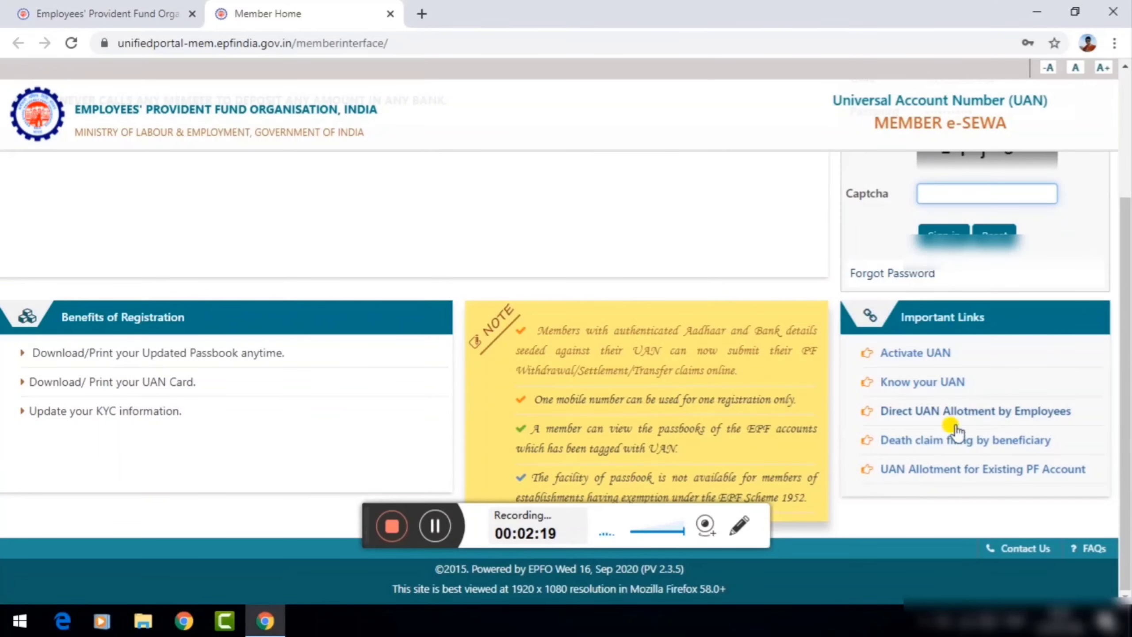
pyautogui.scroll(3, 940, 405)
pyautogui.click(968, 367)
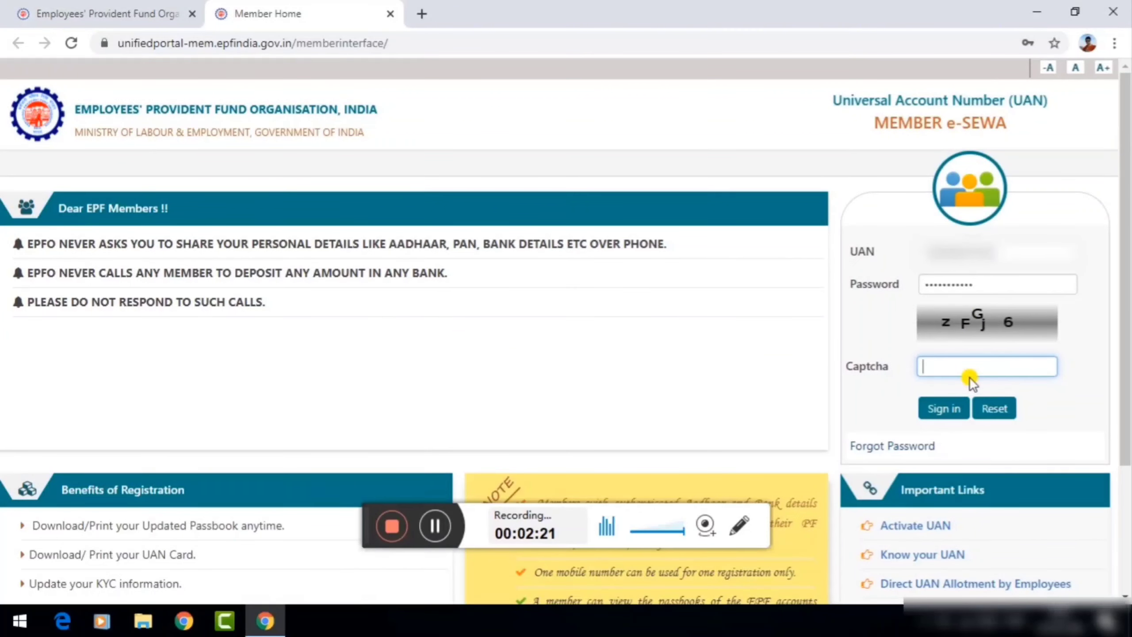
pyautogui.write('zFGj6')
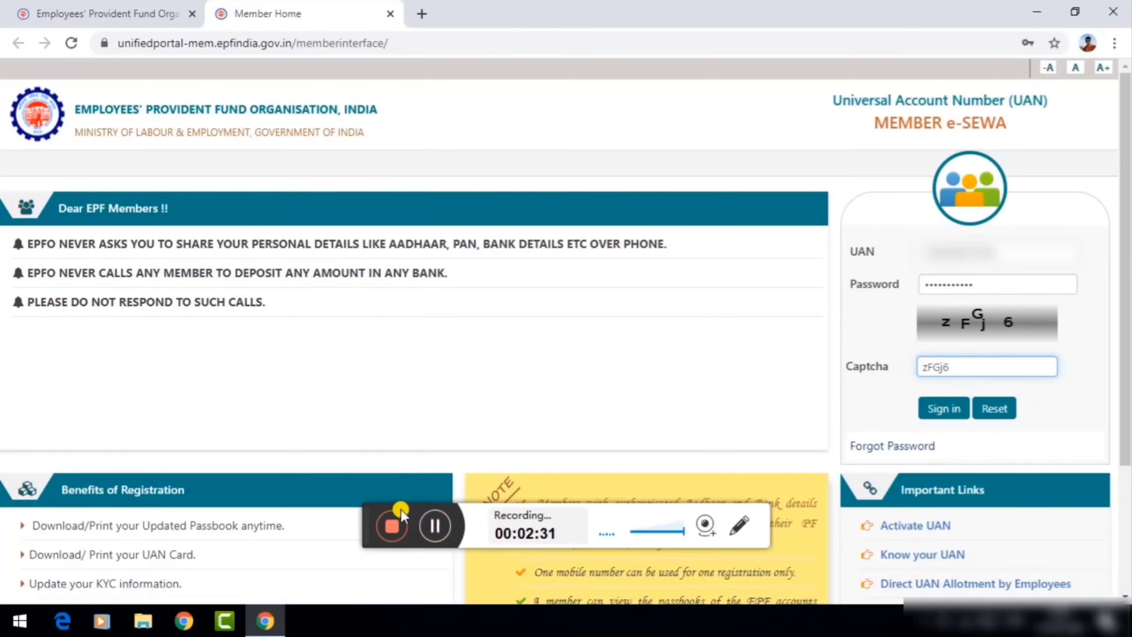
pyautogui.click(739, 526)
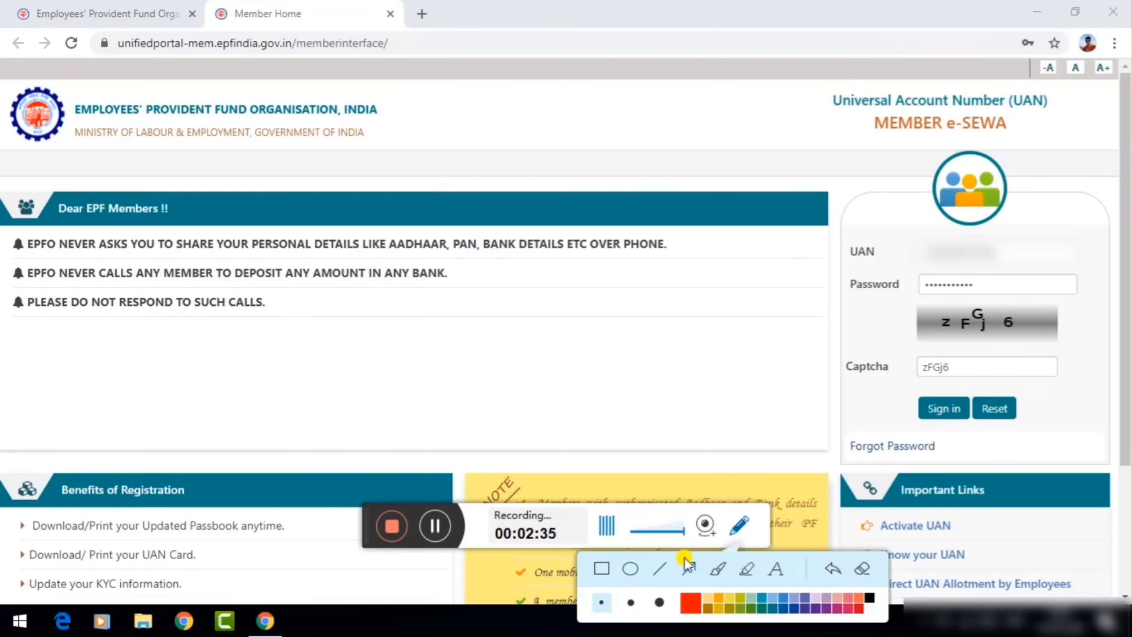
pyautogui.click(602, 568)
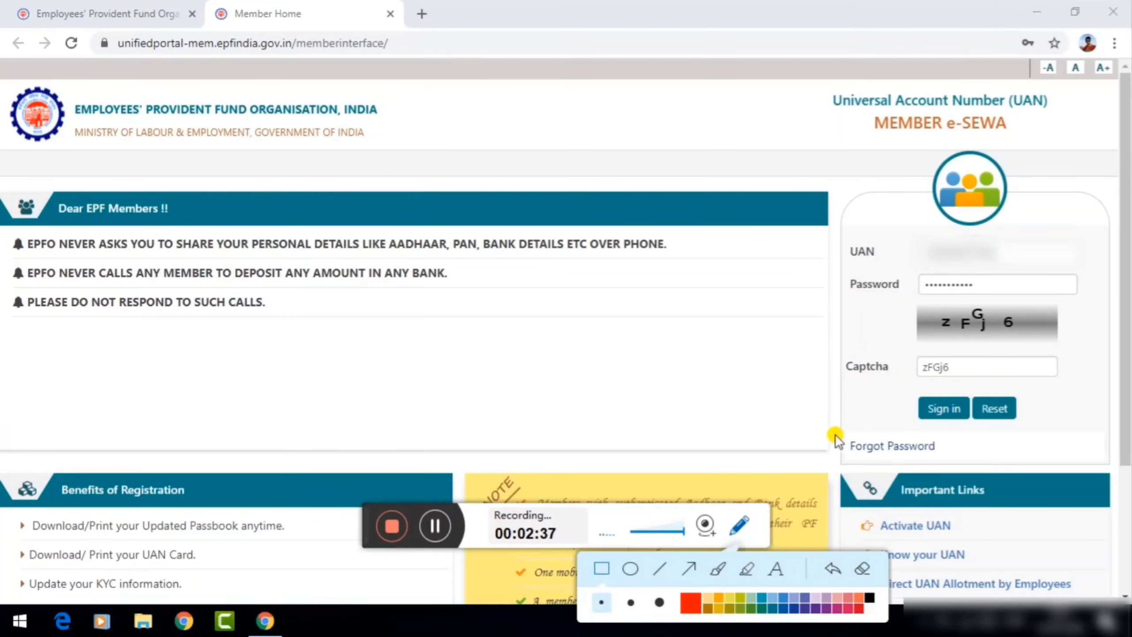
pyautogui.moveTo(834, 433)
pyautogui.mouseDown()
pyautogui.moveTo(954, 471)
pyautogui.moveTo(956, 460)
pyautogui.mouseUp()
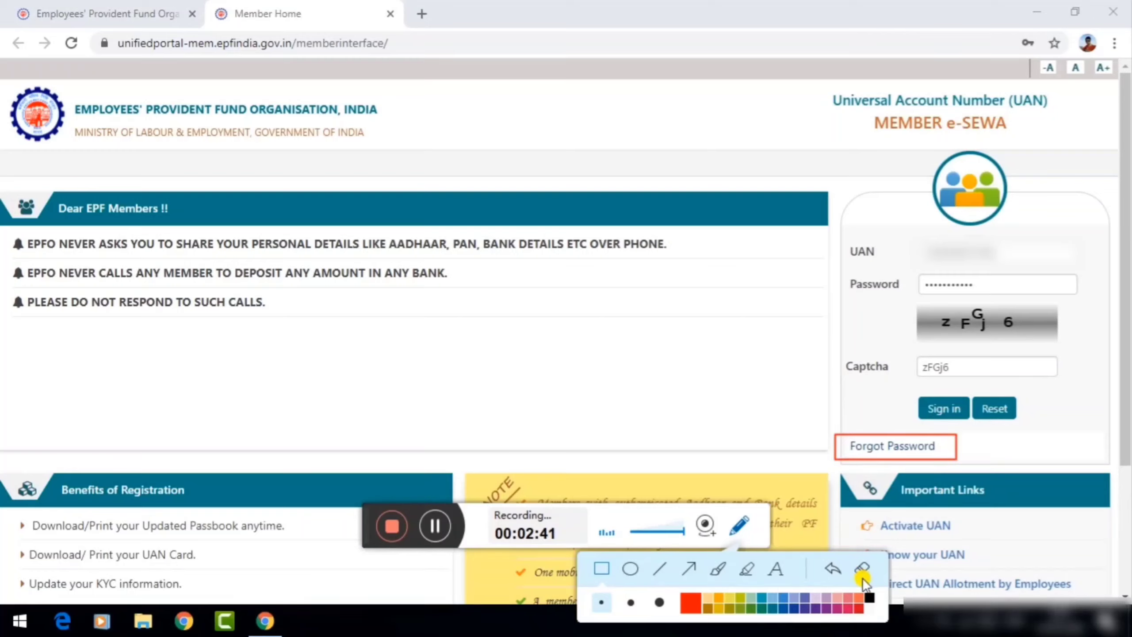
pyautogui.click(862, 572)
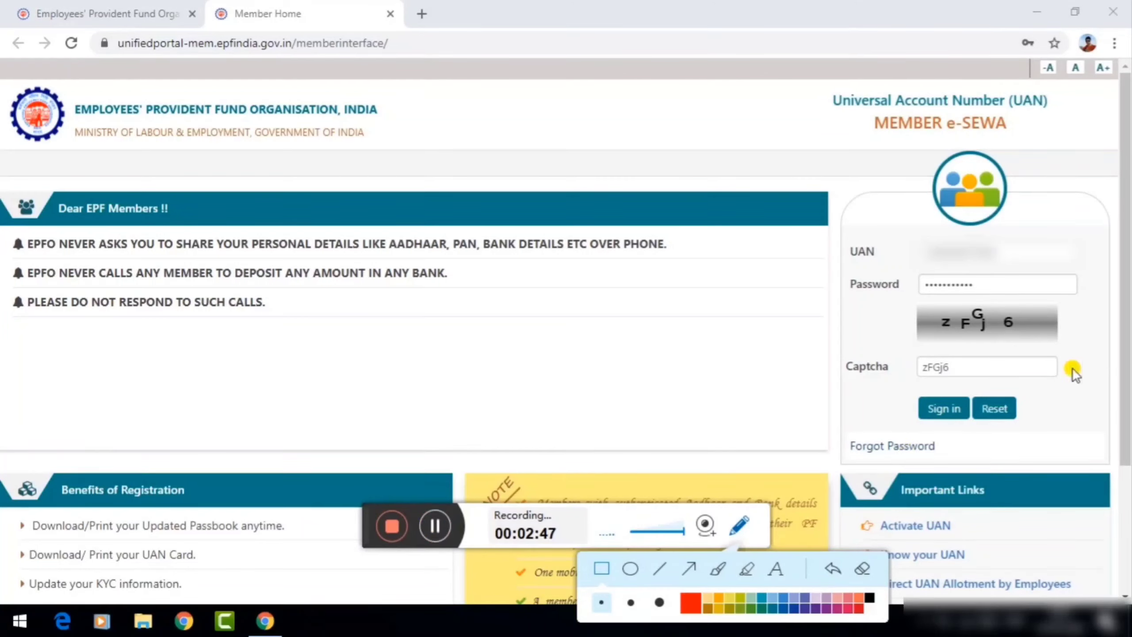
pyautogui.click(740, 525)
# Step: Sign in and close the e-Nomination Alert popup
pyautogui.click(954, 409)
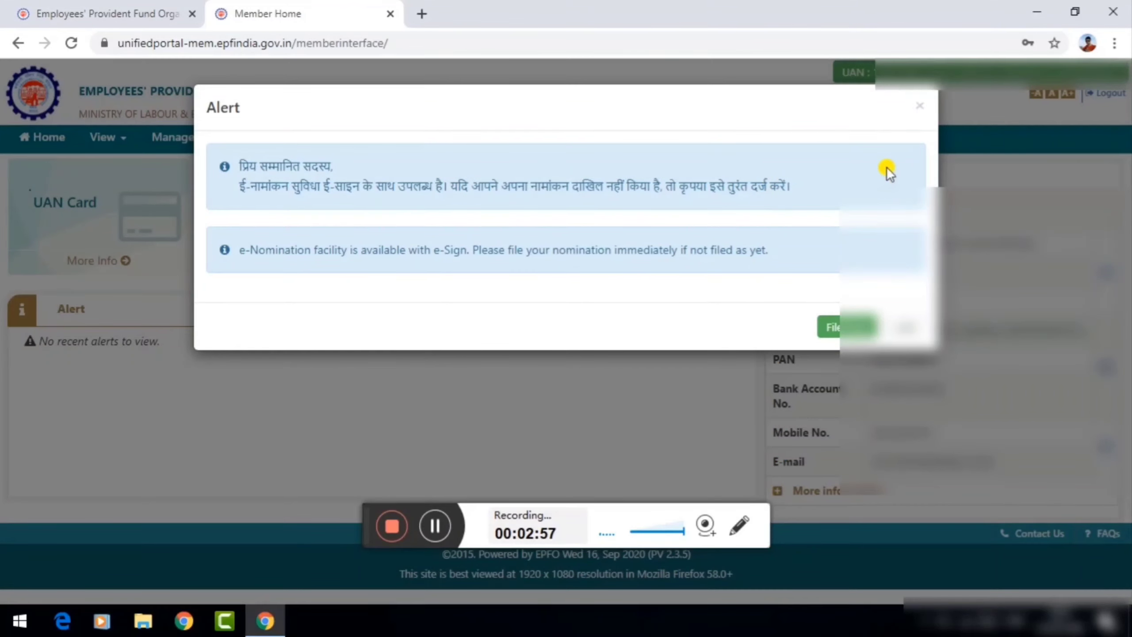
pyautogui.click(920, 106)
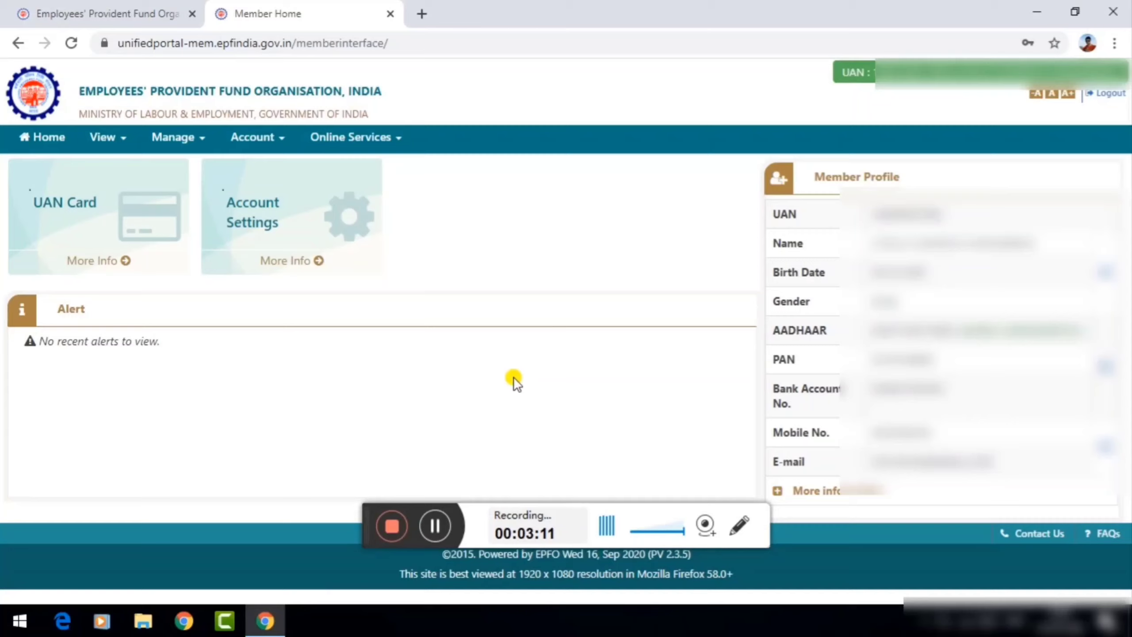
# Step: Choose Manage > KYC from the top navigation bar to reach the Add KYC page
pyautogui.click(192, 141)
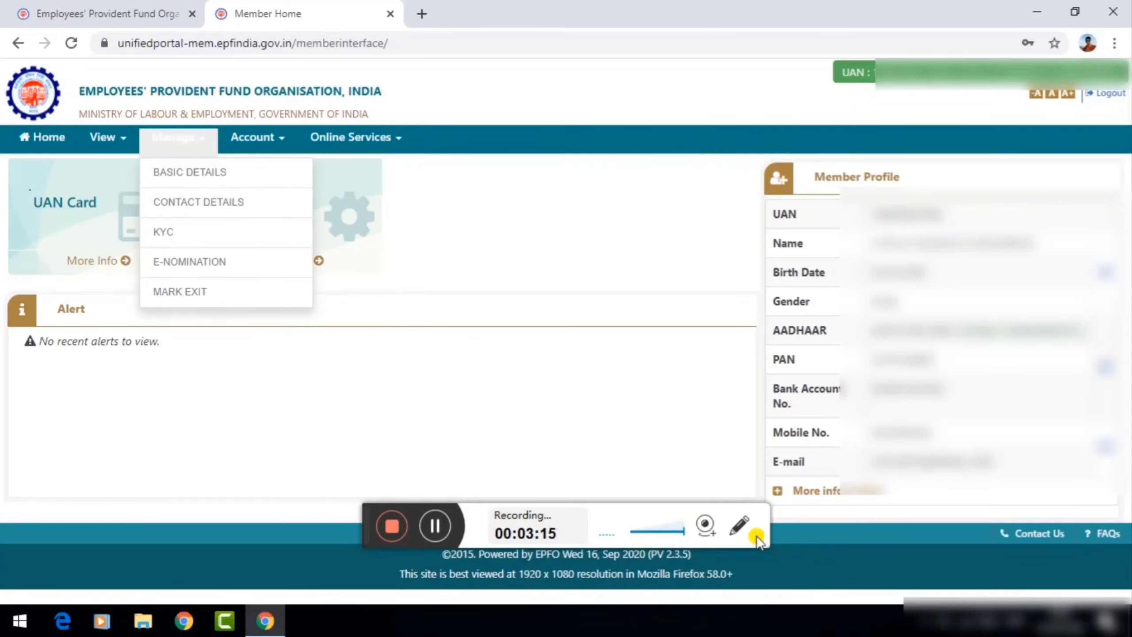
pyautogui.click(738, 524)
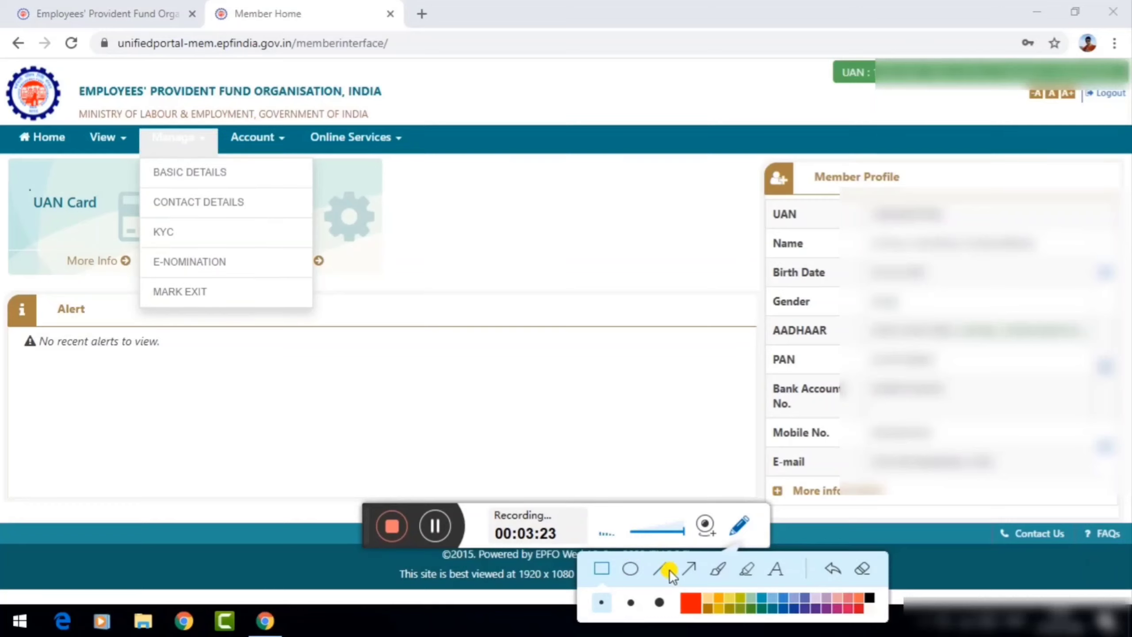
pyautogui.click(741, 525)
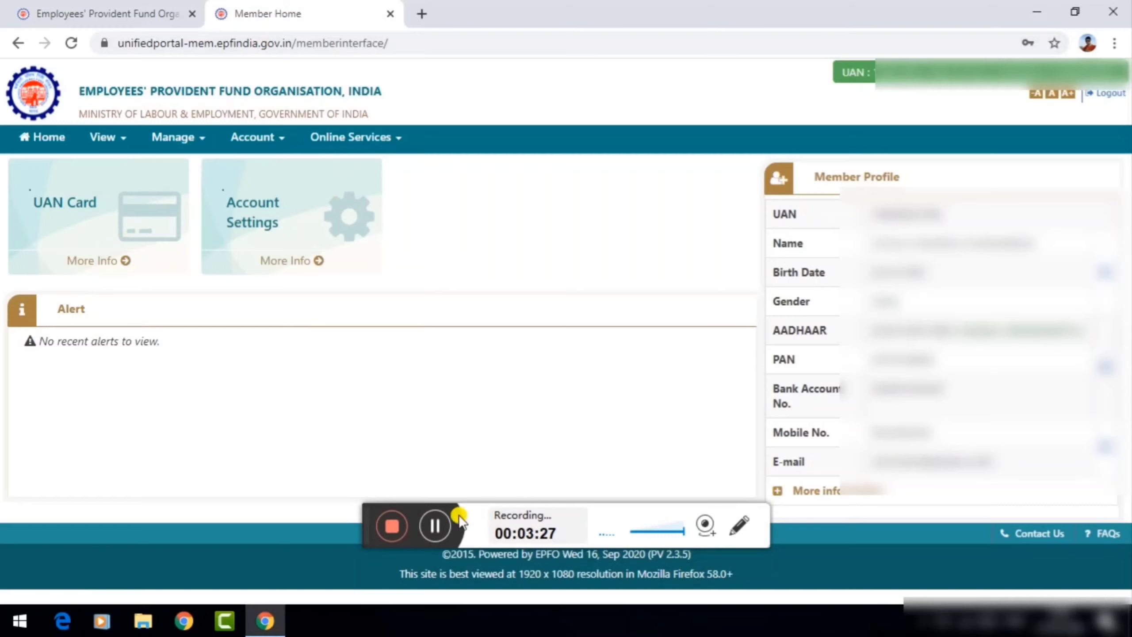
pyautogui.click(432, 520)
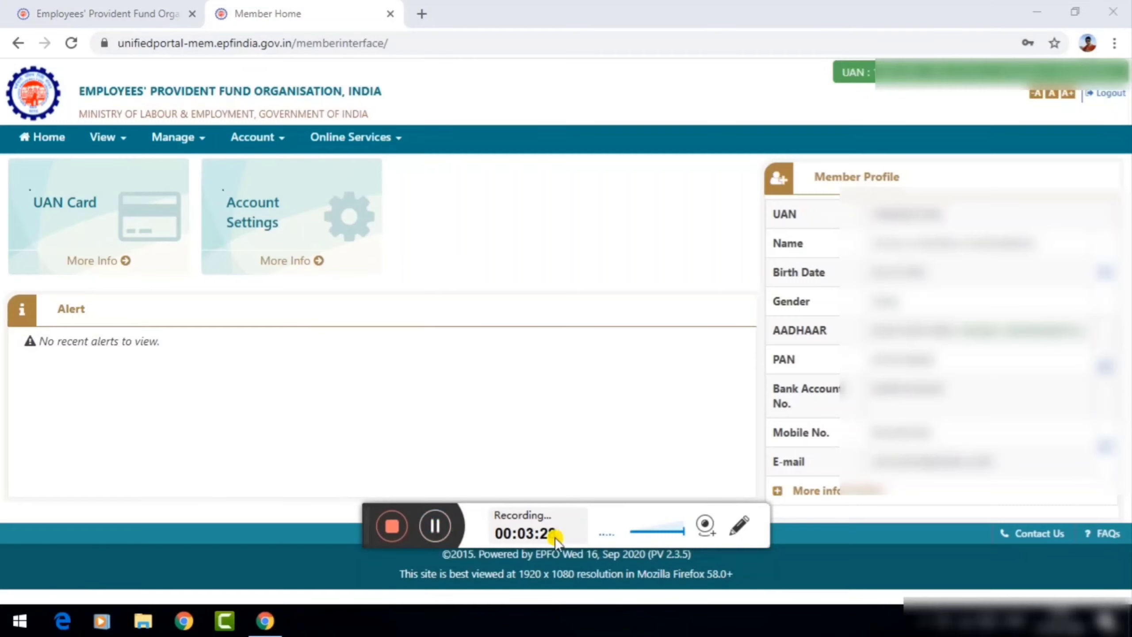
pyautogui.click(735, 526)
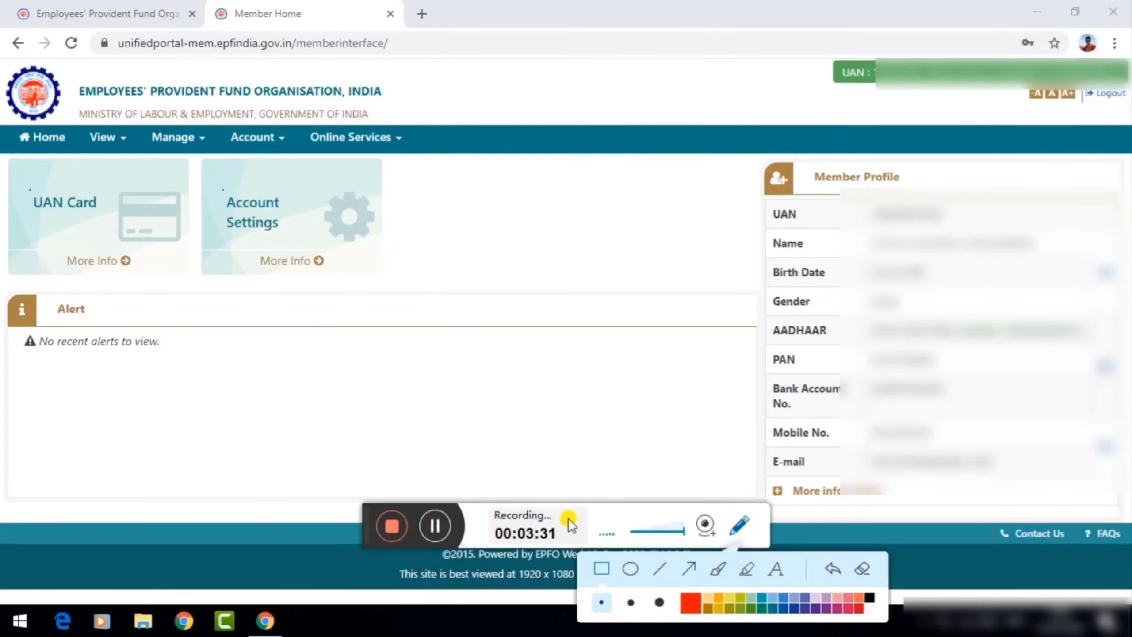
pyautogui.moveTo(129, 117)
pyautogui.mouseDown()
pyautogui.moveTo(181, 157)
pyautogui.moveTo(221, 154)
pyautogui.mouseUp()
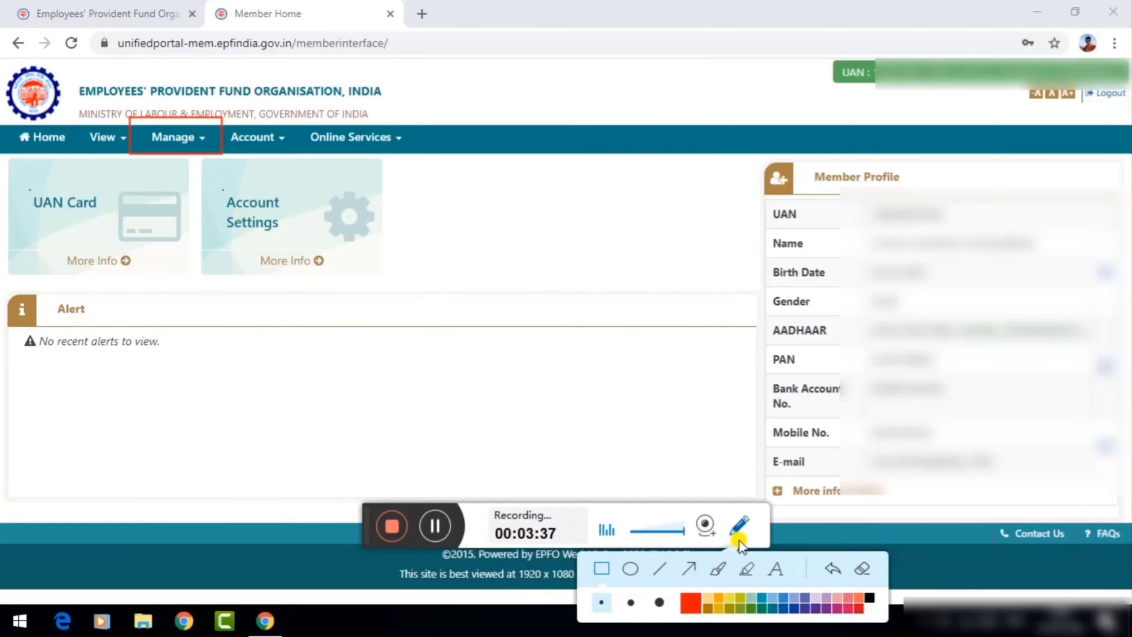
pyautogui.click(867, 567)
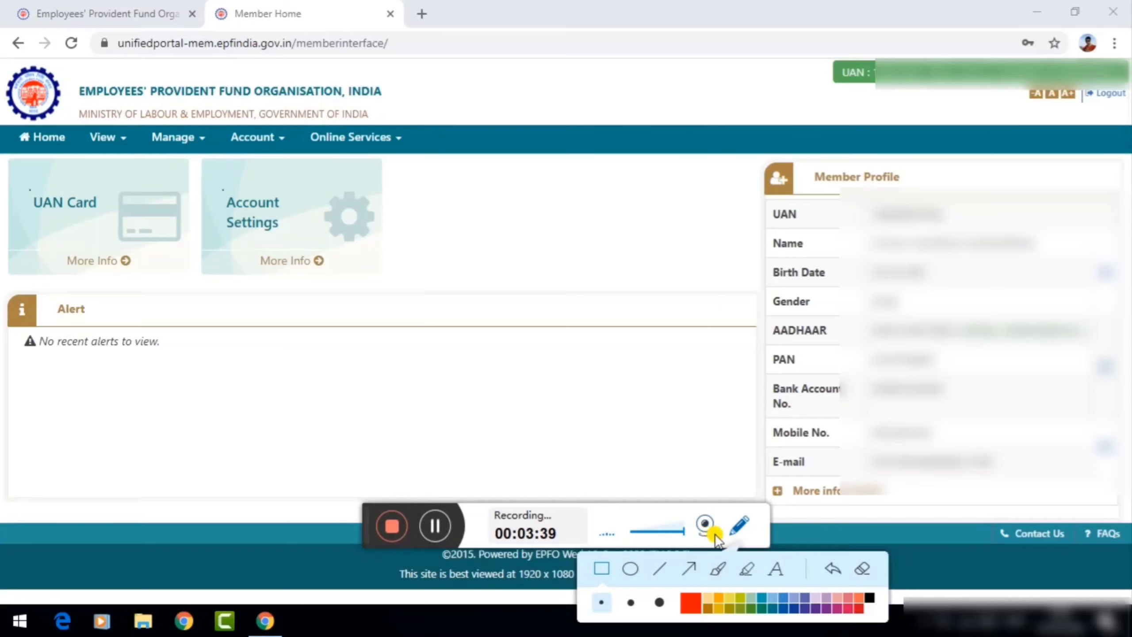
pyautogui.click(739, 526)
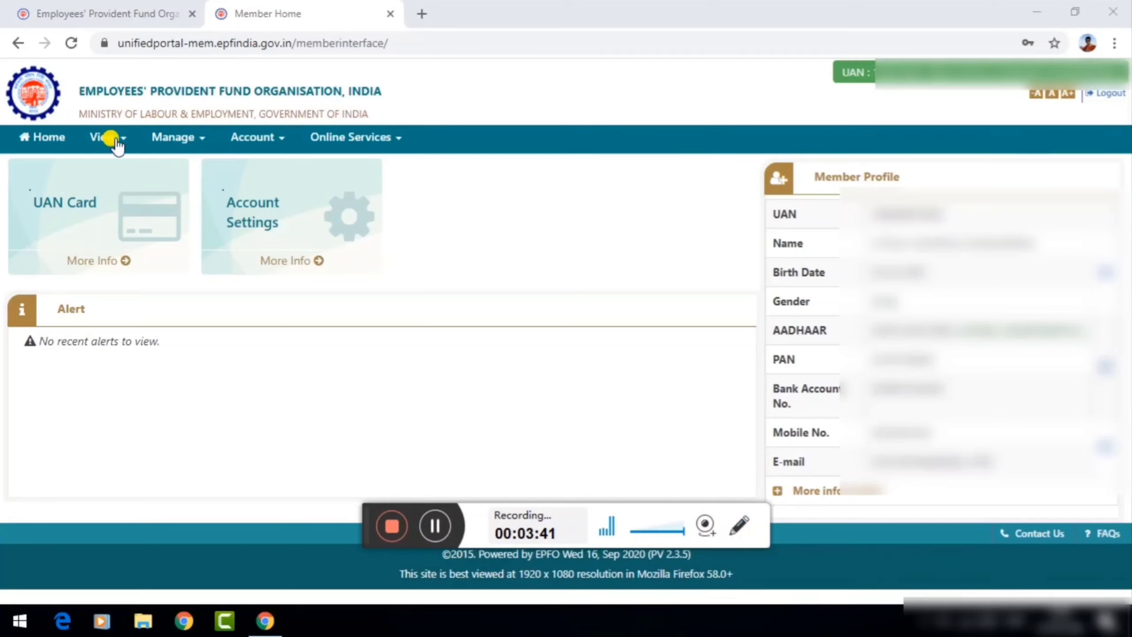
pyautogui.click(169, 138)
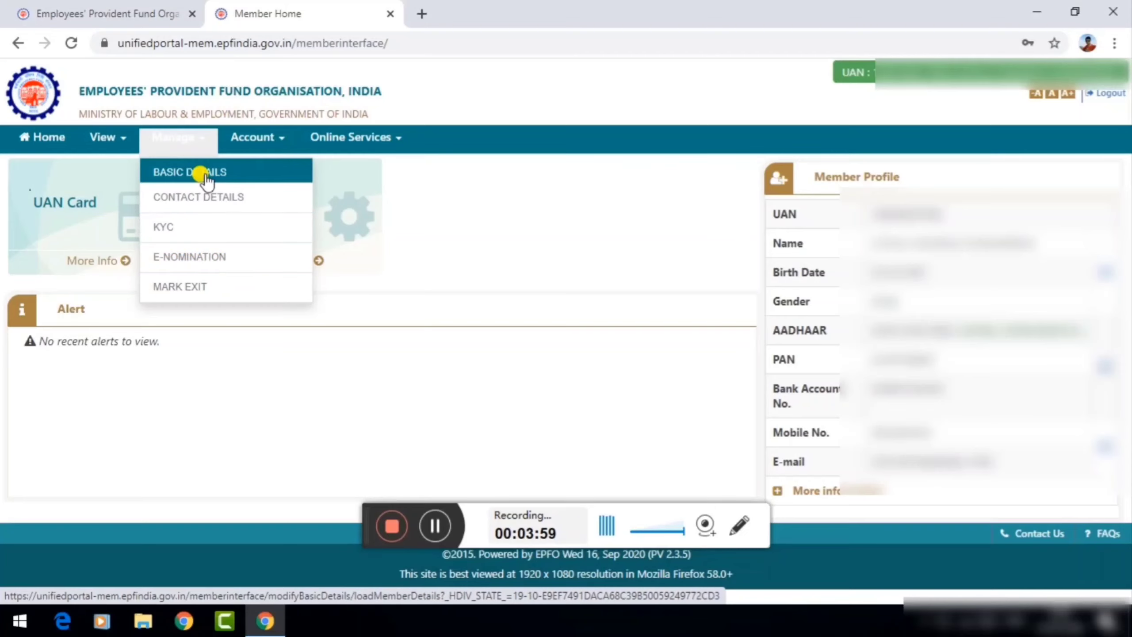
pyautogui.click(208, 244)
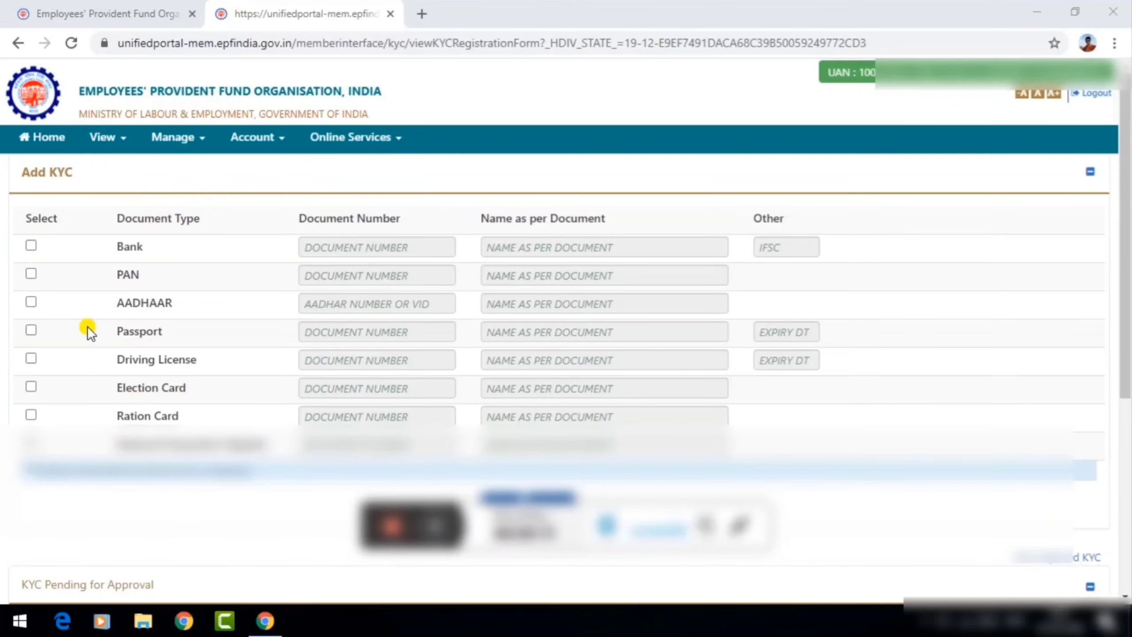
# Step: Scroll the Add KYC page and highlight the Bank, PAN and AADHAAR rows
pyautogui.scroll(-4, 203, 260)
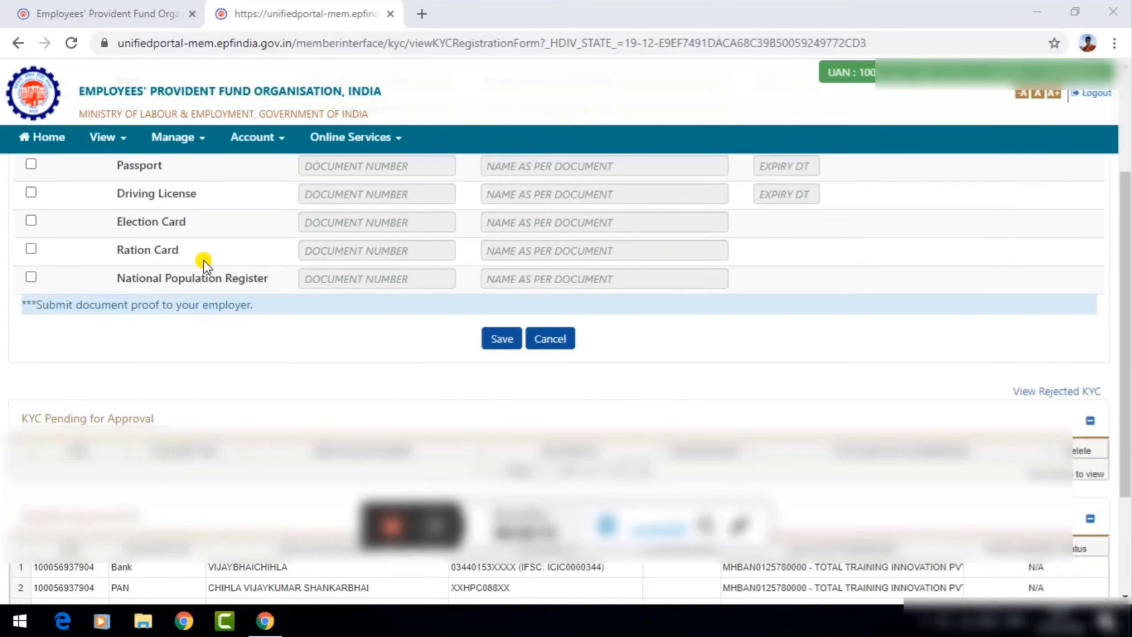
pyautogui.scroll(4, 204, 260)
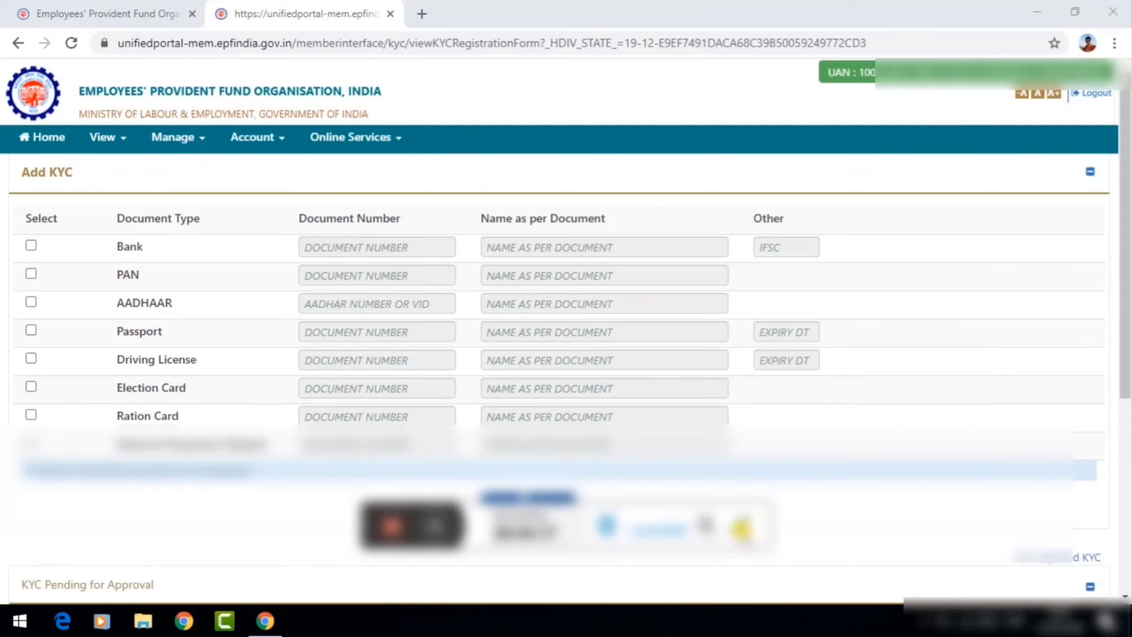
pyautogui.click(742, 528)
pyautogui.moveTo(13, 170); pyautogui.dragTo(80, 181)
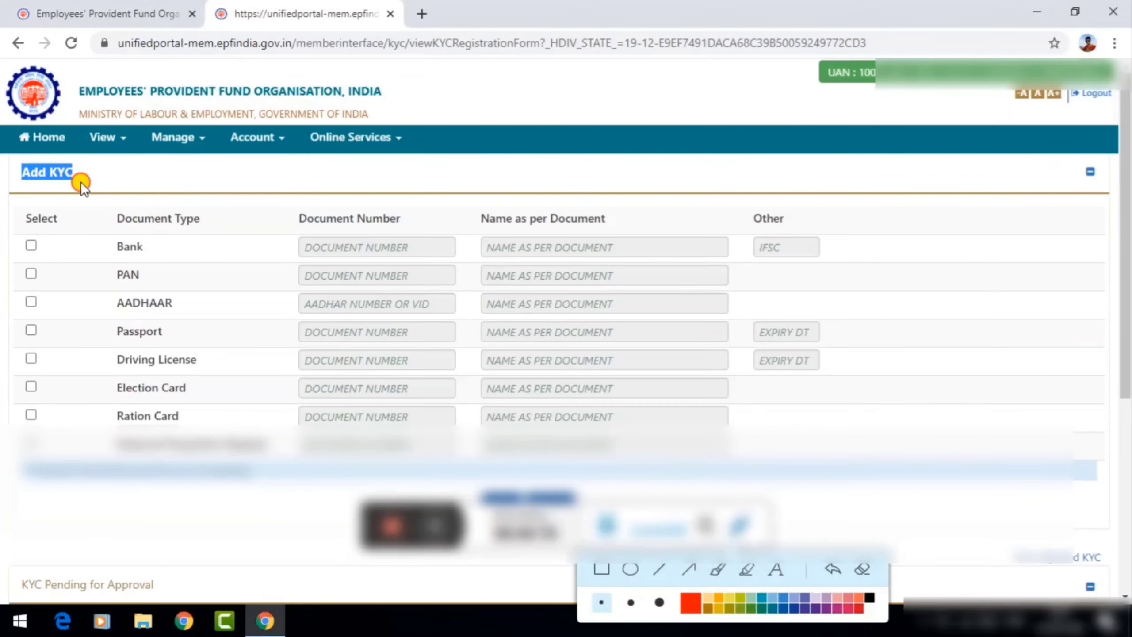
pyautogui.click(562, 498)
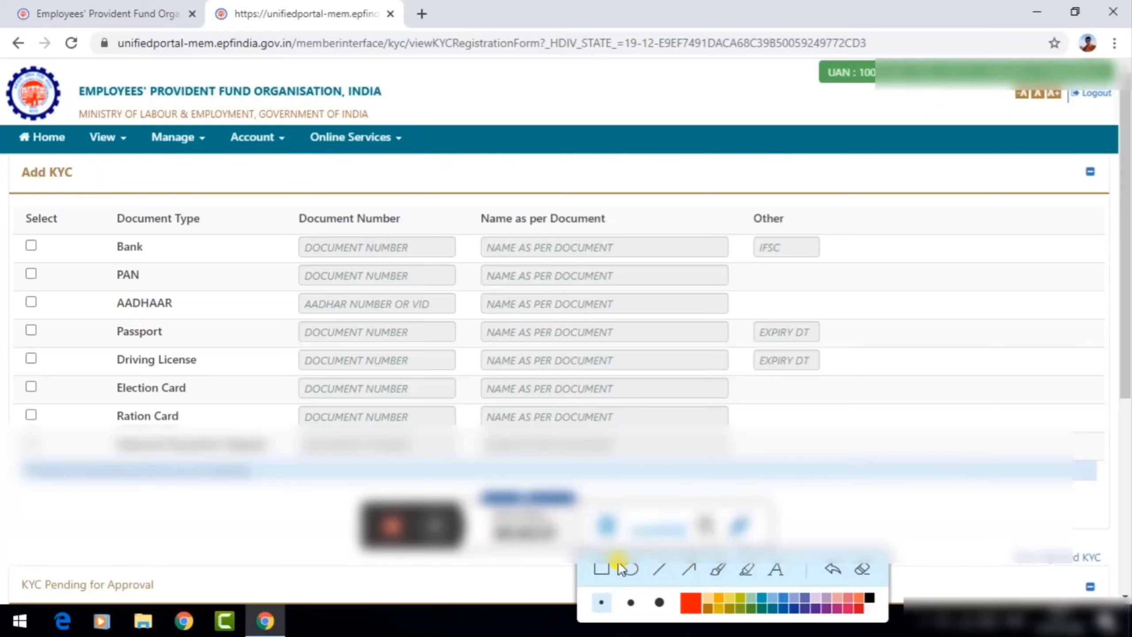
pyautogui.moveTo(6, 159)
pyautogui.mouseDown()
pyautogui.moveTo(46, 183)
pyautogui.moveTo(101, 187)
pyautogui.mouseUp()
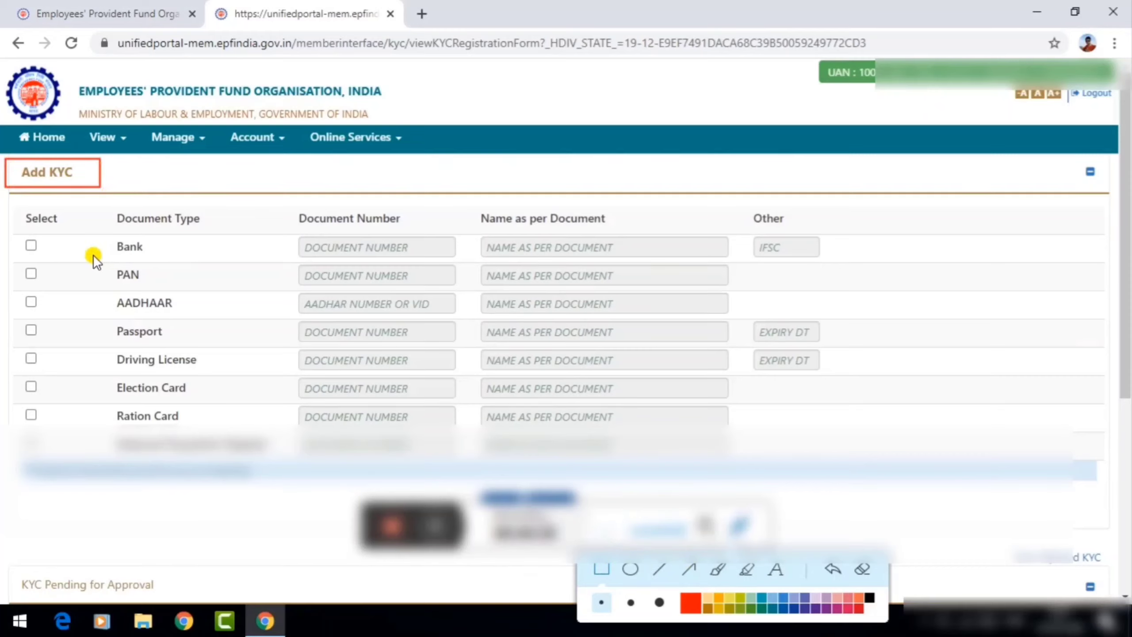
pyautogui.moveTo(99, 232)
pyautogui.mouseDown()
pyautogui.moveTo(160, 255)
pyautogui.moveTo(113, 290)
pyautogui.moveTo(193, 288)
pyautogui.mouseUp()
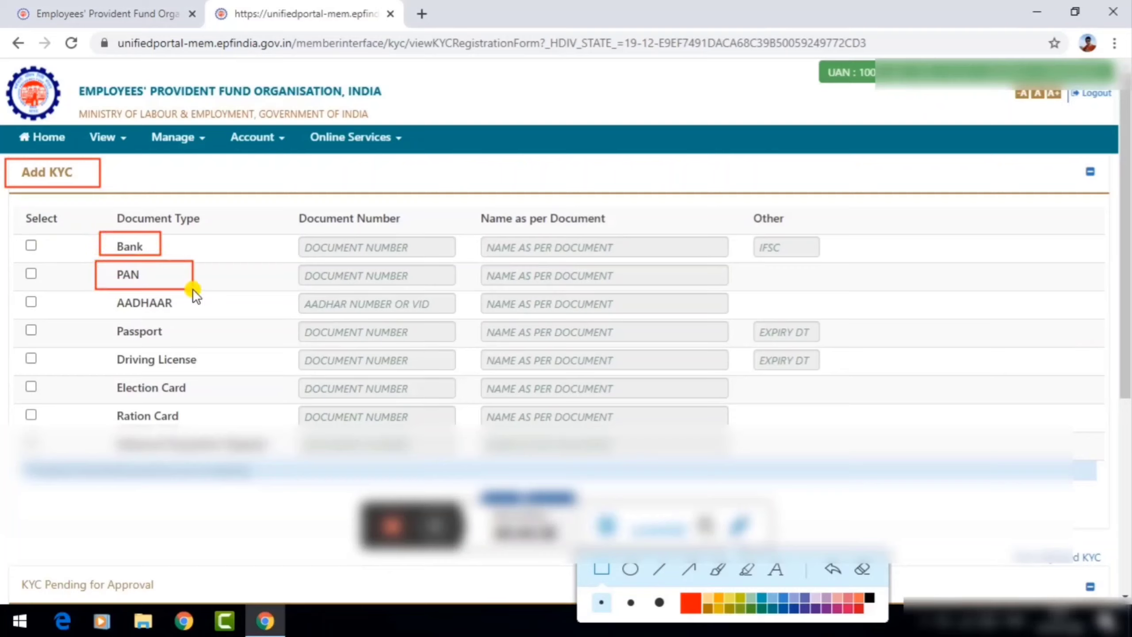
pyautogui.moveTo(138, 318); pyautogui.dragTo(191, 315)
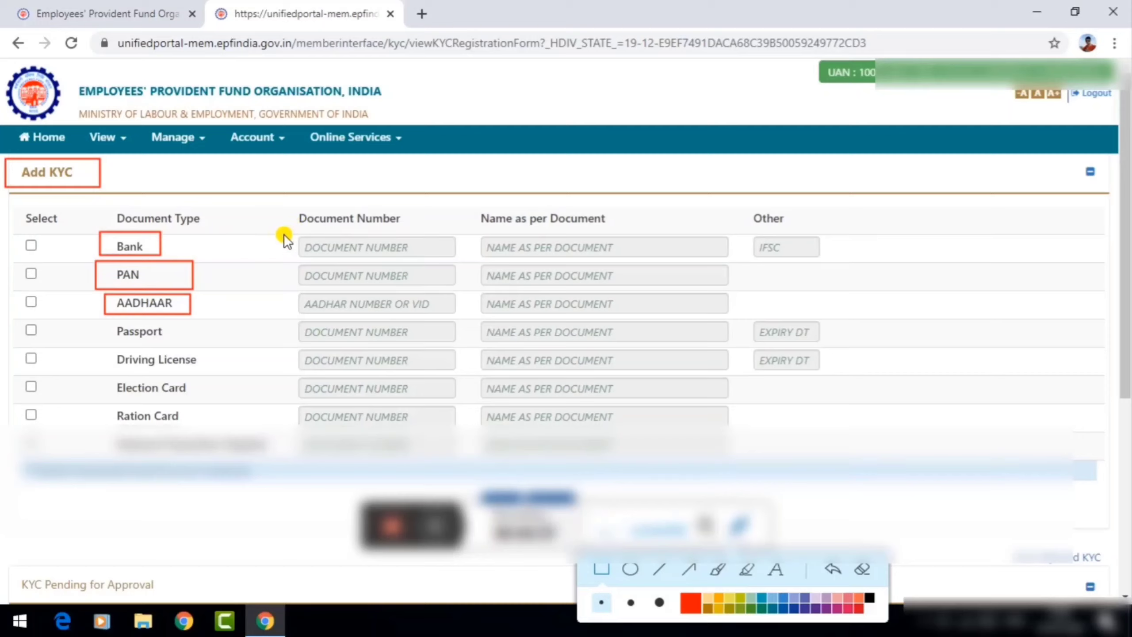
pyautogui.moveTo(283, 228)
pyautogui.mouseDown()
pyautogui.moveTo(343, 258)
pyautogui.moveTo(467, 264)
pyautogui.mouseUp()
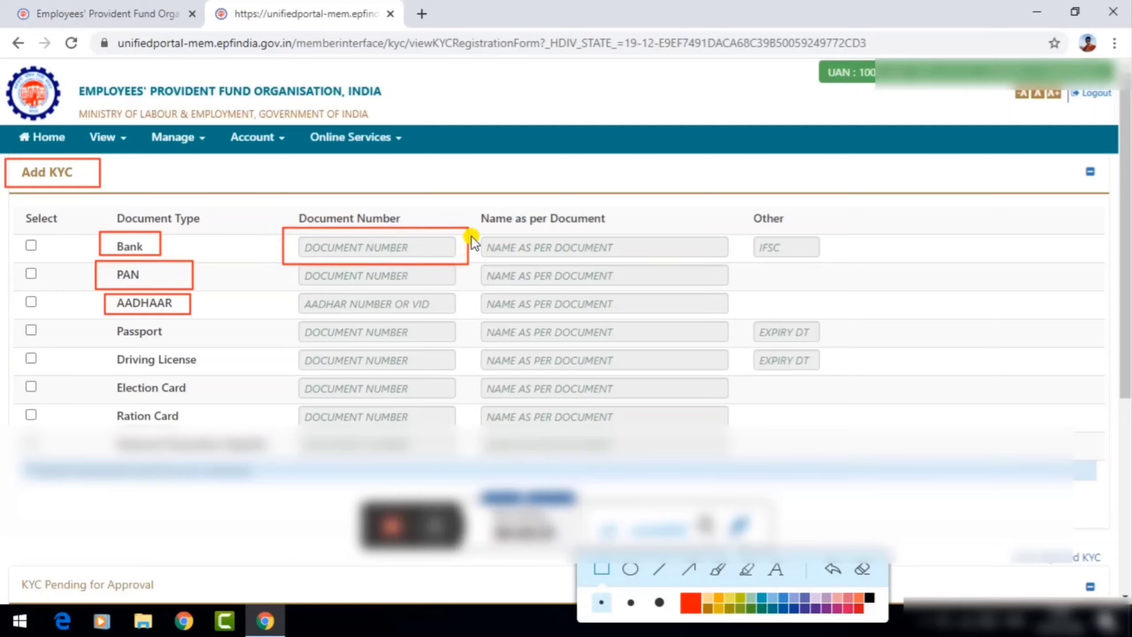
pyautogui.moveTo(474, 226)
pyautogui.mouseDown()
pyautogui.moveTo(513, 253)
pyautogui.moveTo(735, 258)
pyautogui.mouseUp()
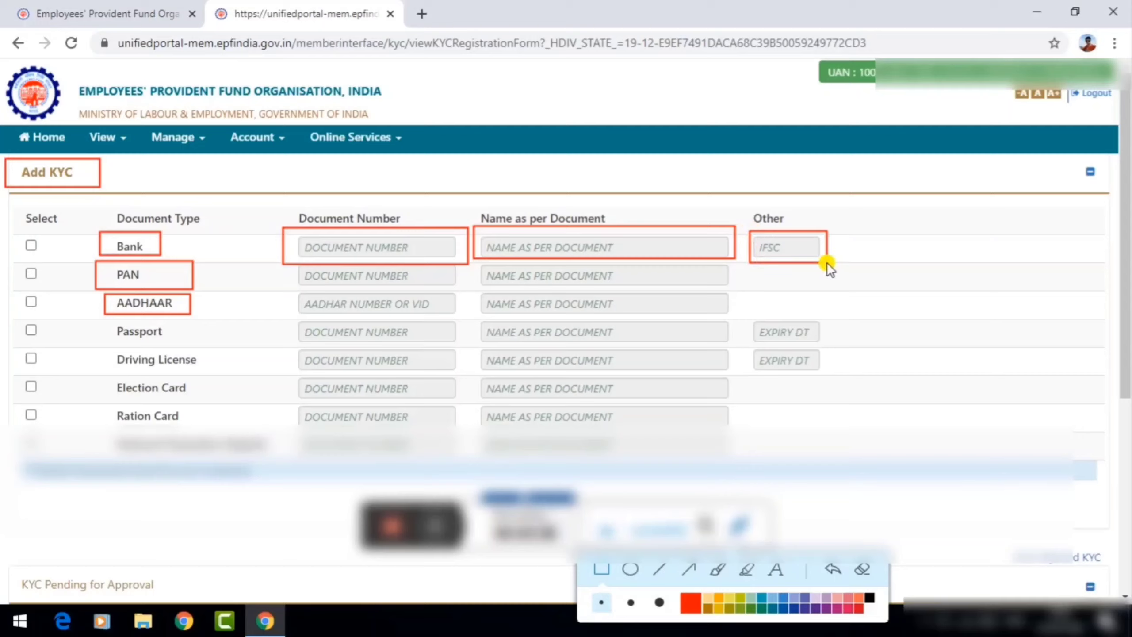
pyautogui.moveTo(827, 262); pyautogui.dragTo(833, 264)
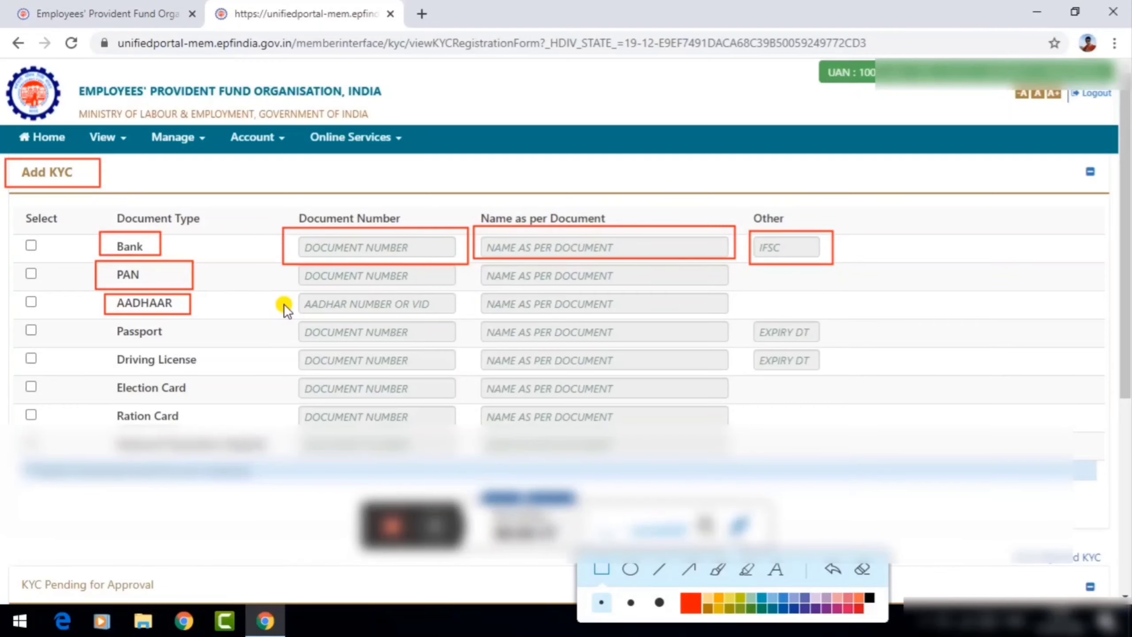
pyautogui.scroll(-2, 308, 306)
pyautogui.scroll(2, 312, 307)
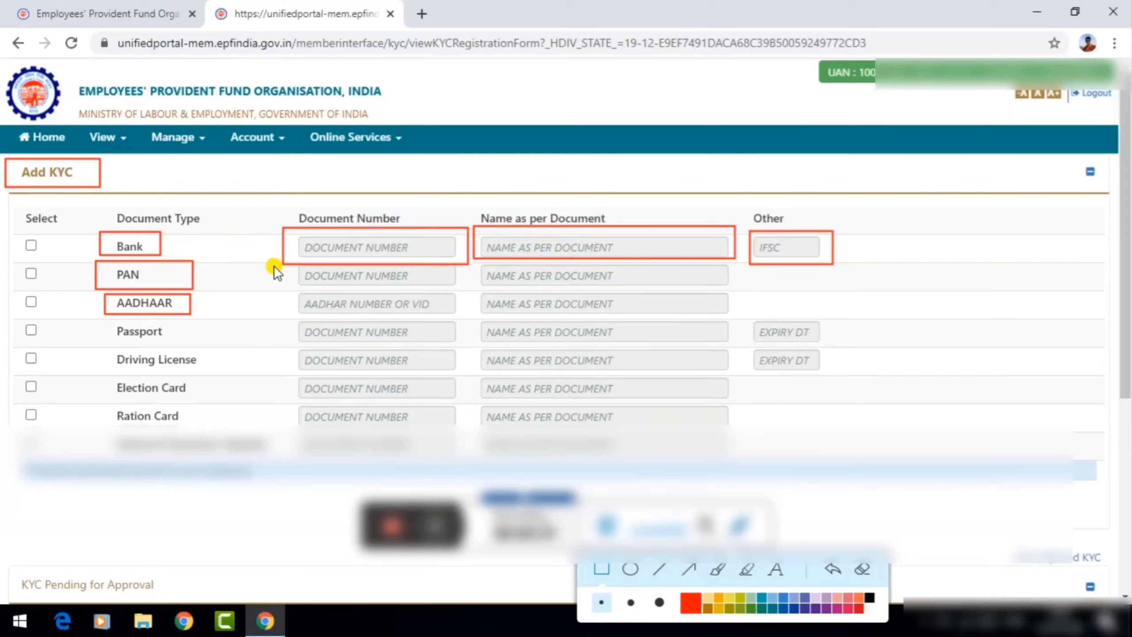
pyautogui.moveTo(274, 266)
pyautogui.mouseDown()
pyautogui.moveTo(452, 290)
pyautogui.moveTo(737, 290)
pyautogui.mouseUp()
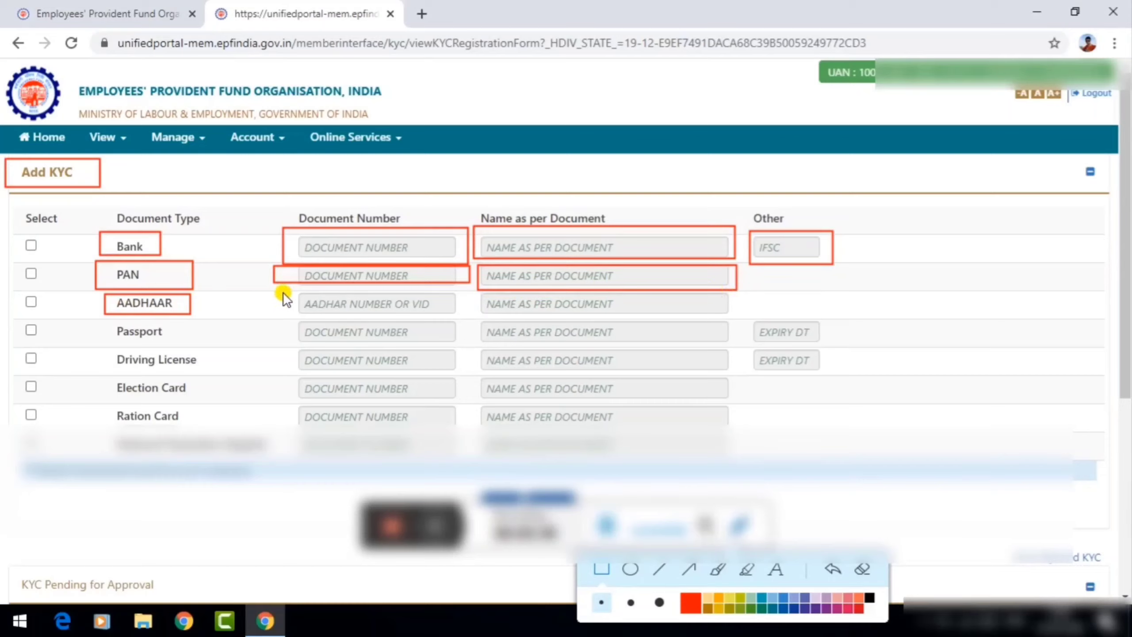
pyautogui.moveTo(283, 293); pyautogui.dragTo(456, 316)
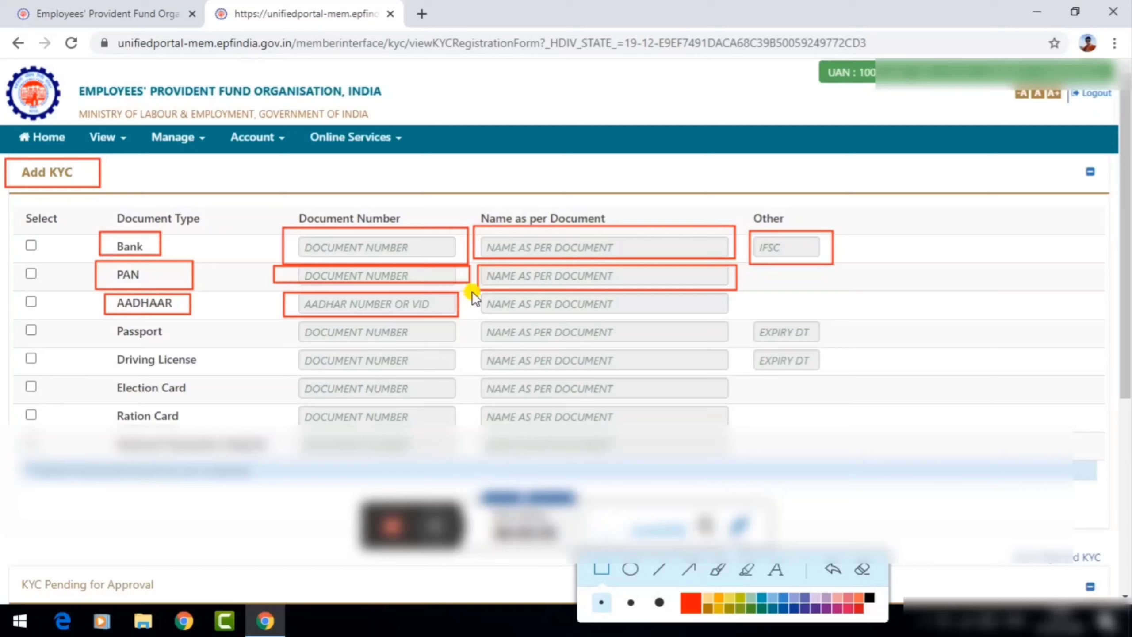
pyautogui.moveTo(472, 287)
pyautogui.mouseDown()
pyautogui.moveTo(495, 316)
pyautogui.moveTo(761, 317)
pyautogui.moveTo(749, 317)
pyautogui.mouseUp()
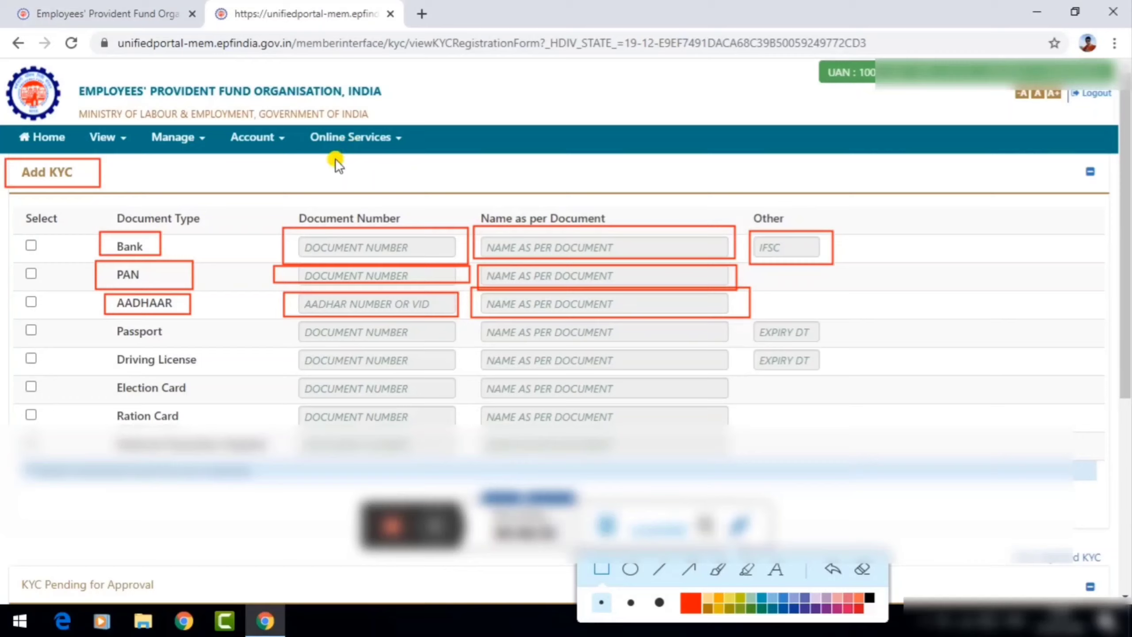
# Step: Clear the annotations and choose Online Services > CLAIM (FORM-31,19,10C&10D)
pyautogui.click(864, 572)
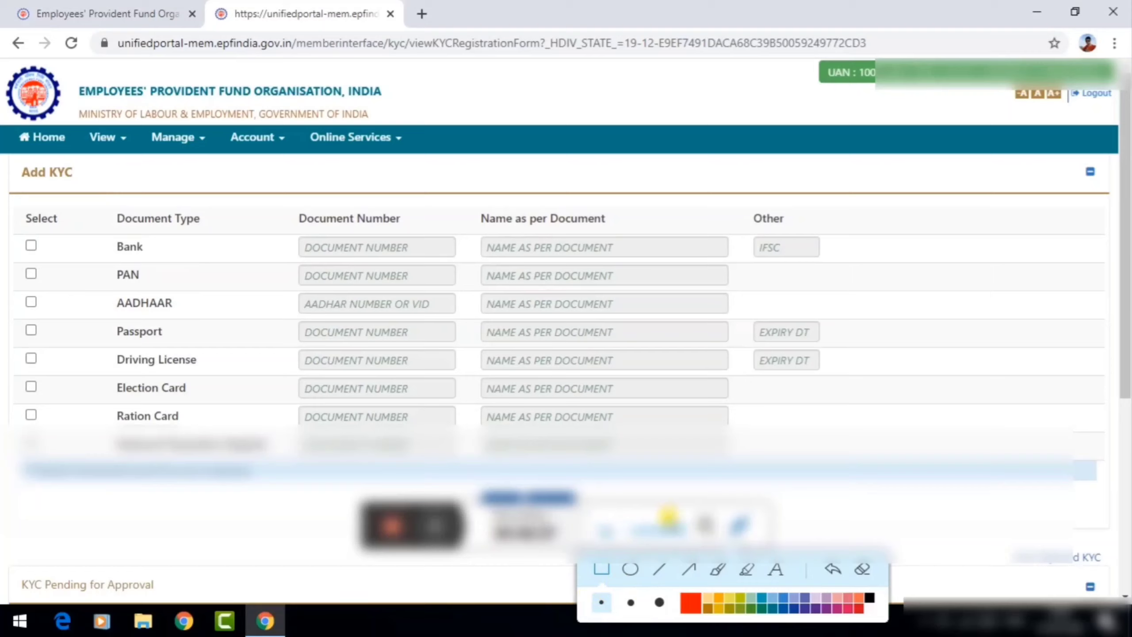
pyautogui.click(342, 140)
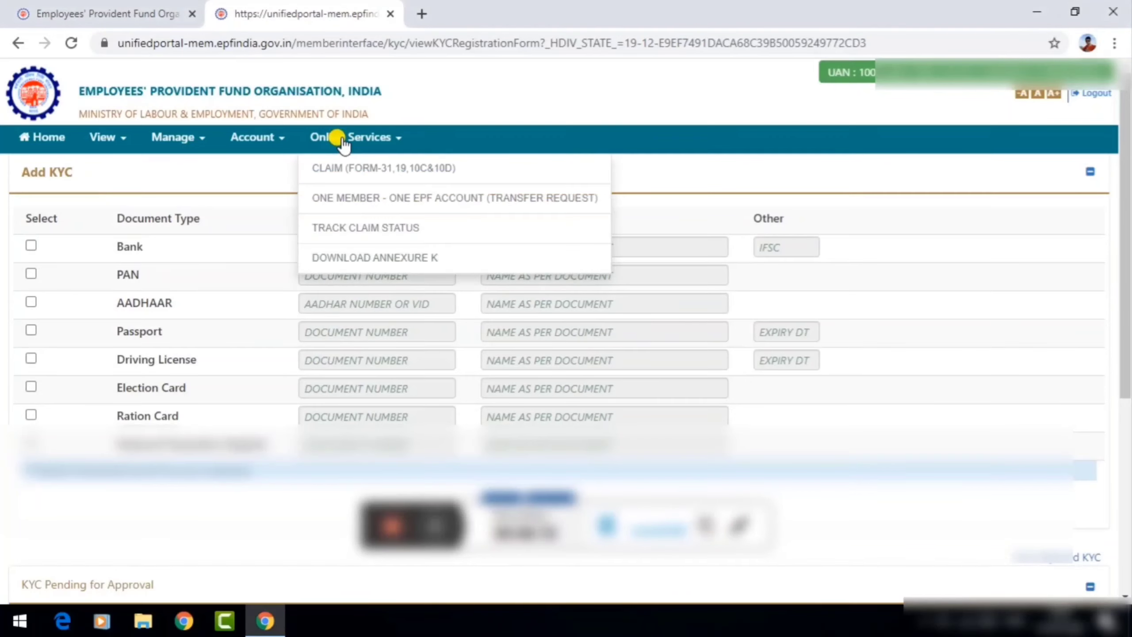
pyautogui.click(355, 173)
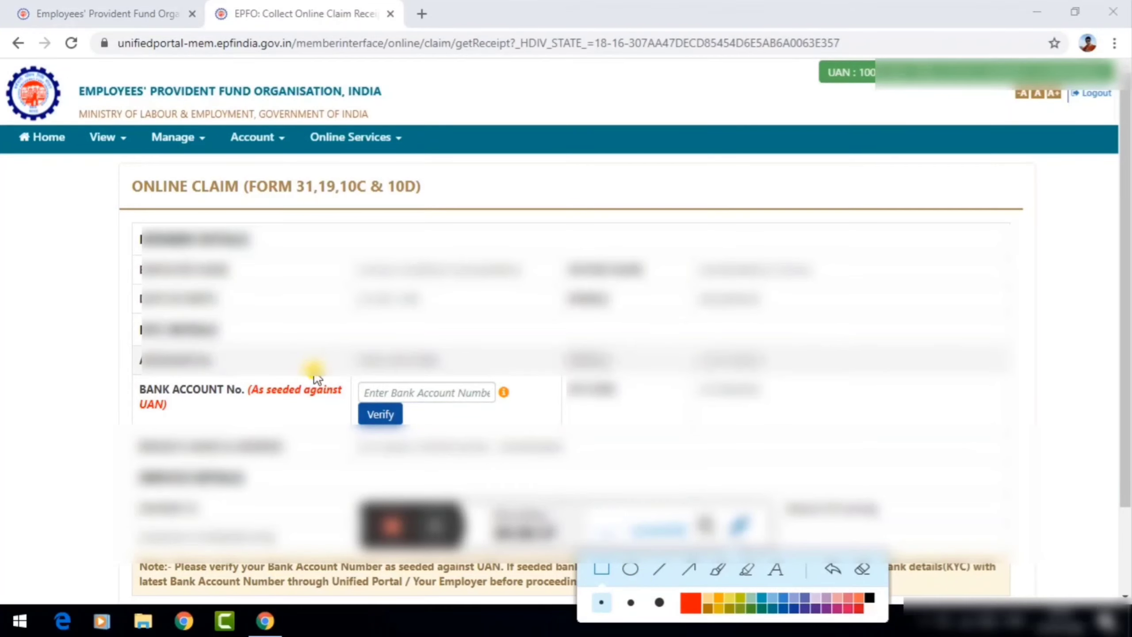
# Step: Highlight the bank account row, then verify the entered bank account number
pyautogui.moveTo(314, 377)
pyautogui.mouseDown()
pyautogui.moveTo(347, 408)
pyautogui.moveTo(539, 452)
pyautogui.moveTo(544, 432)
pyautogui.mouseUp()
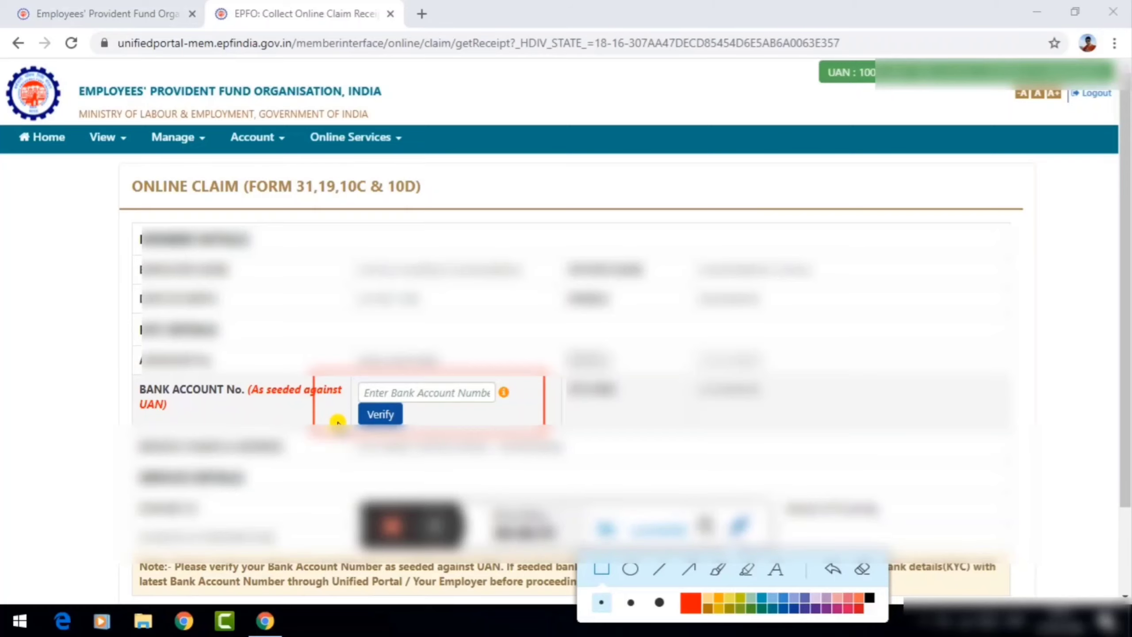
pyautogui.scroll(-3, 363, 336)
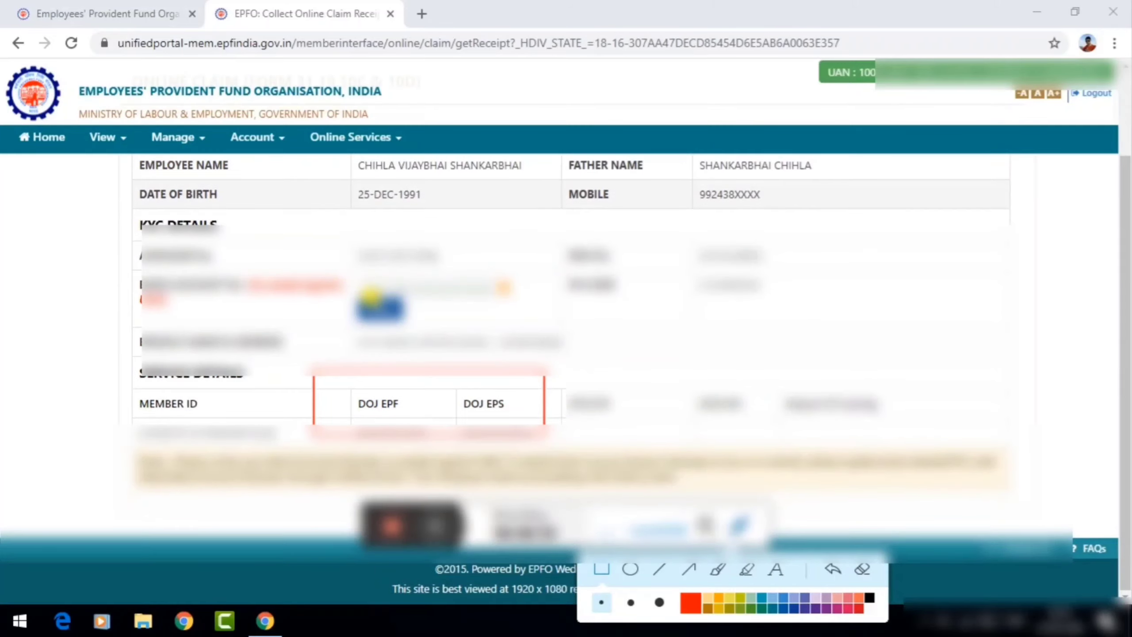
pyautogui.scroll(2, 363, 336)
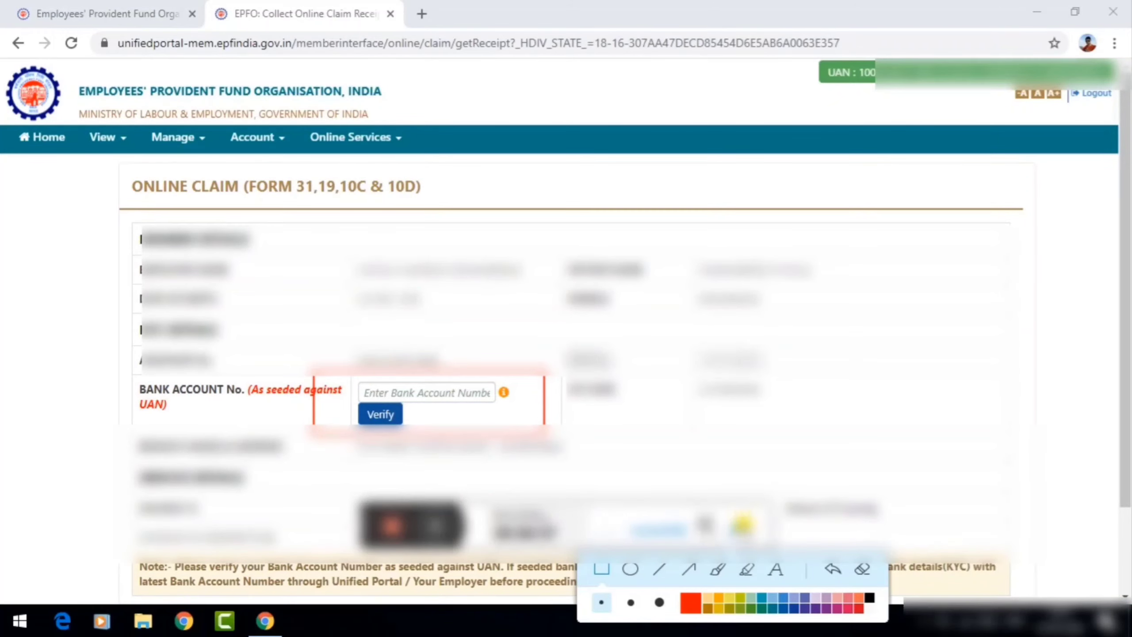
pyautogui.moveTo(596, 571)
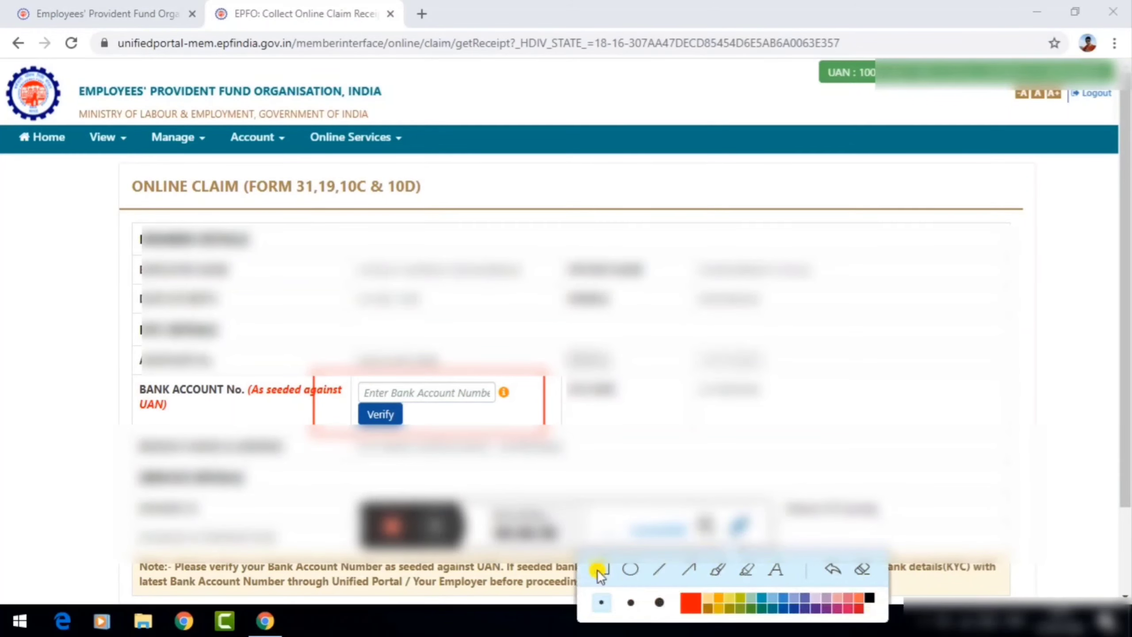
pyautogui.scroll(-2, 411, 435)
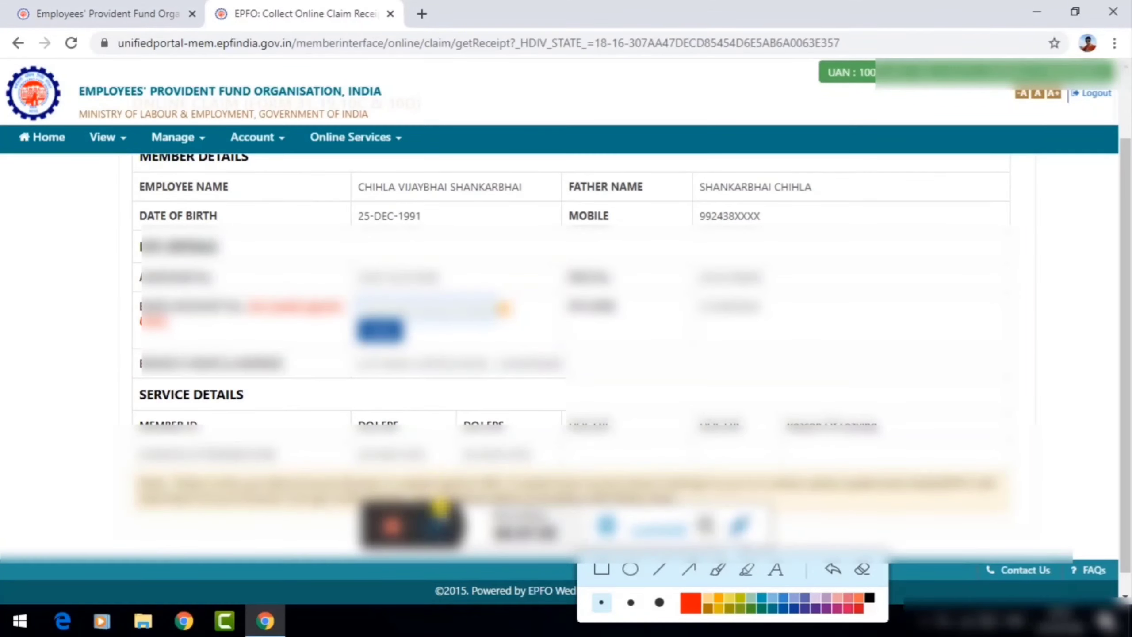
pyautogui.click(607, 526)
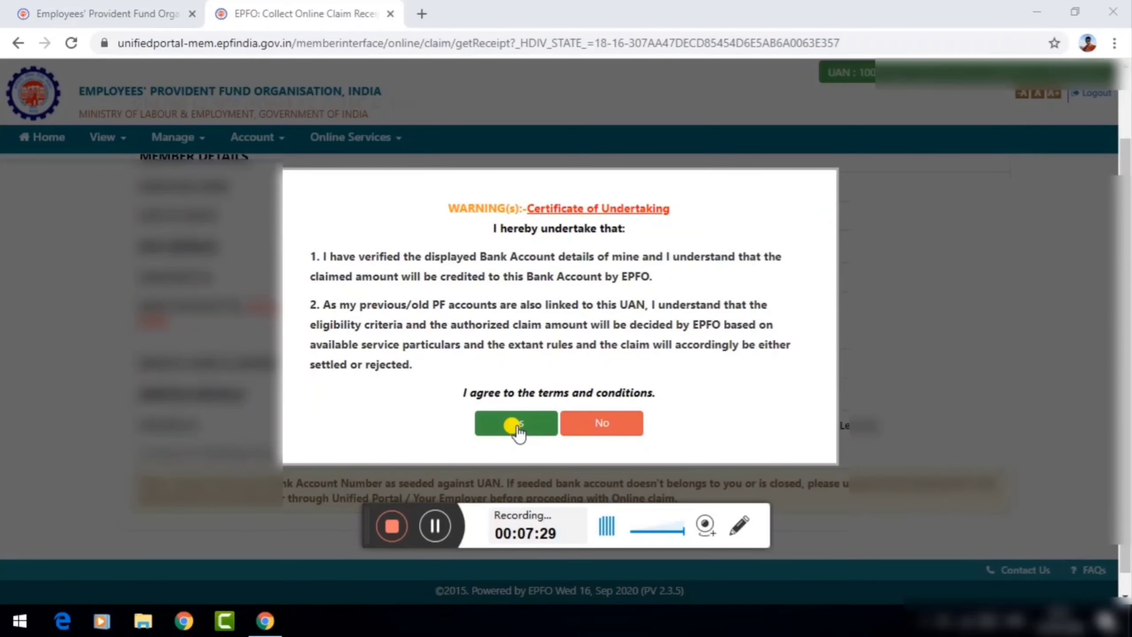
# Step: Answer Yes to the Certificate of Undertaking, then select Proceed For Online Claim
pyautogui.click(515, 424)
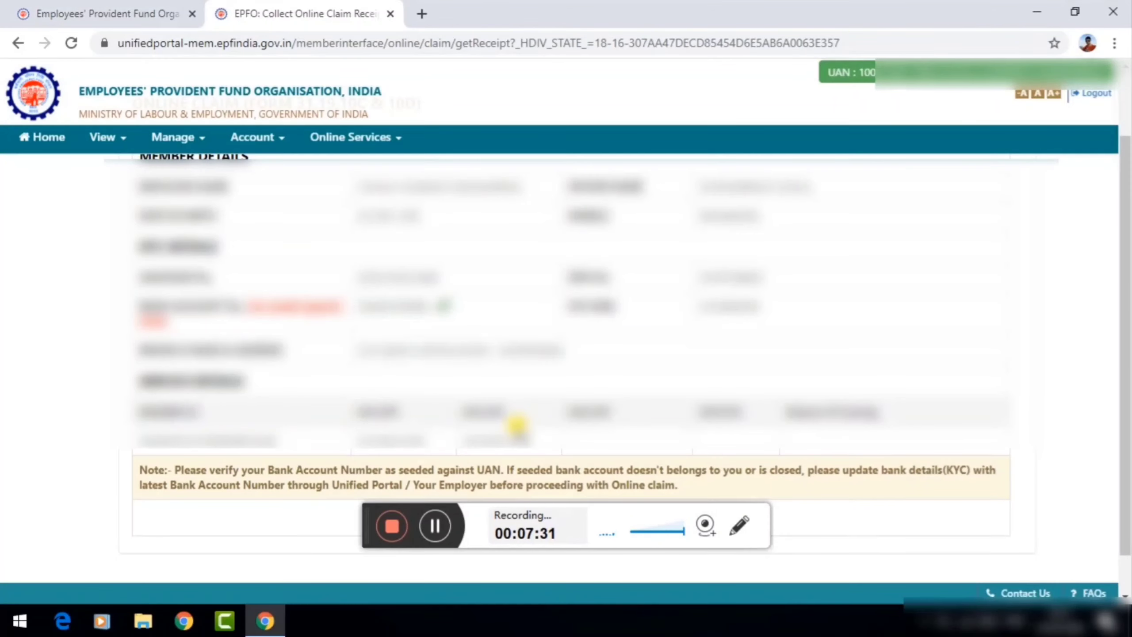
pyautogui.scroll(-1, 531, 362)
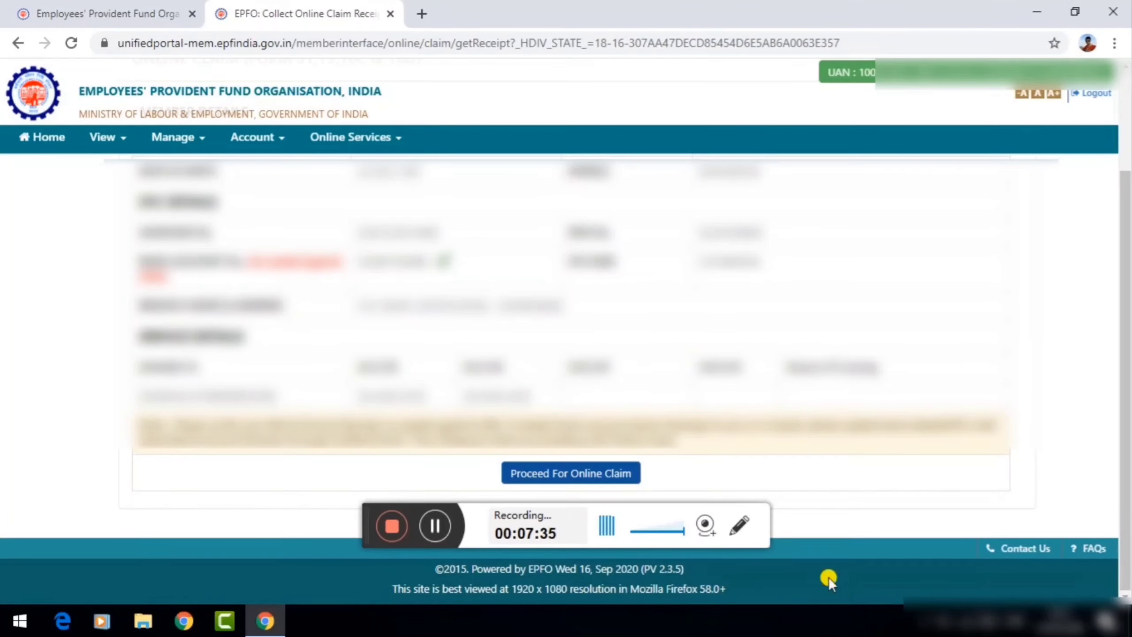
pyautogui.click(737, 527)
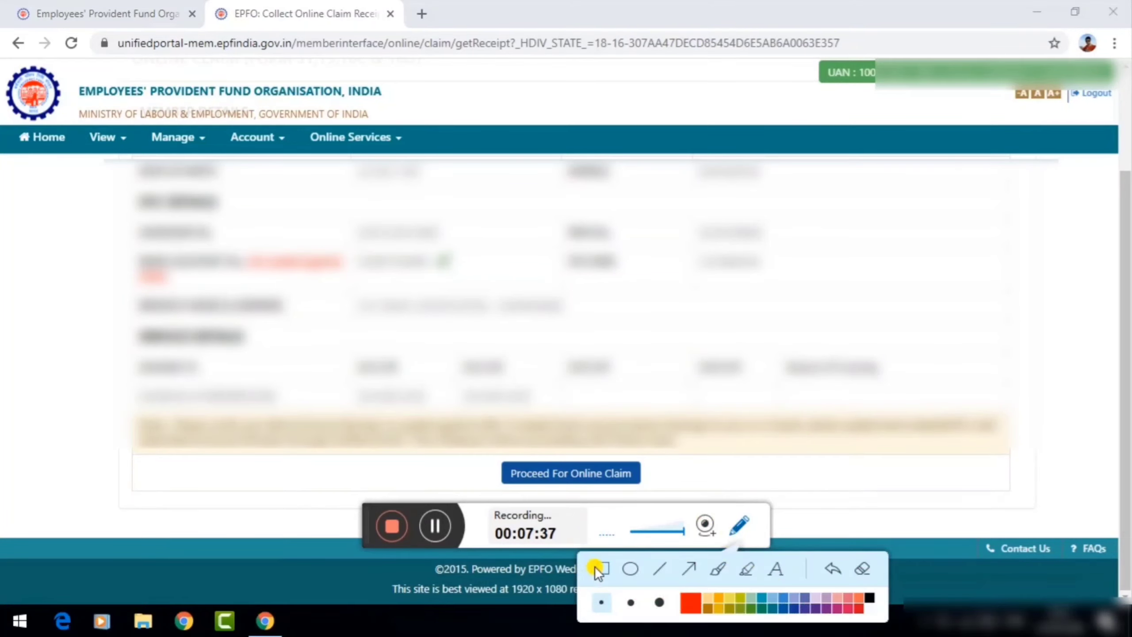
pyautogui.click(600, 568)
pyautogui.moveTo(486, 452)
pyautogui.mouseDown()
pyautogui.moveTo(562, 476)
pyautogui.moveTo(656, 478)
pyautogui.moveTo(663, 493)
pyautogui.moveTo(649, 494)
pyautogui.mouseUp()
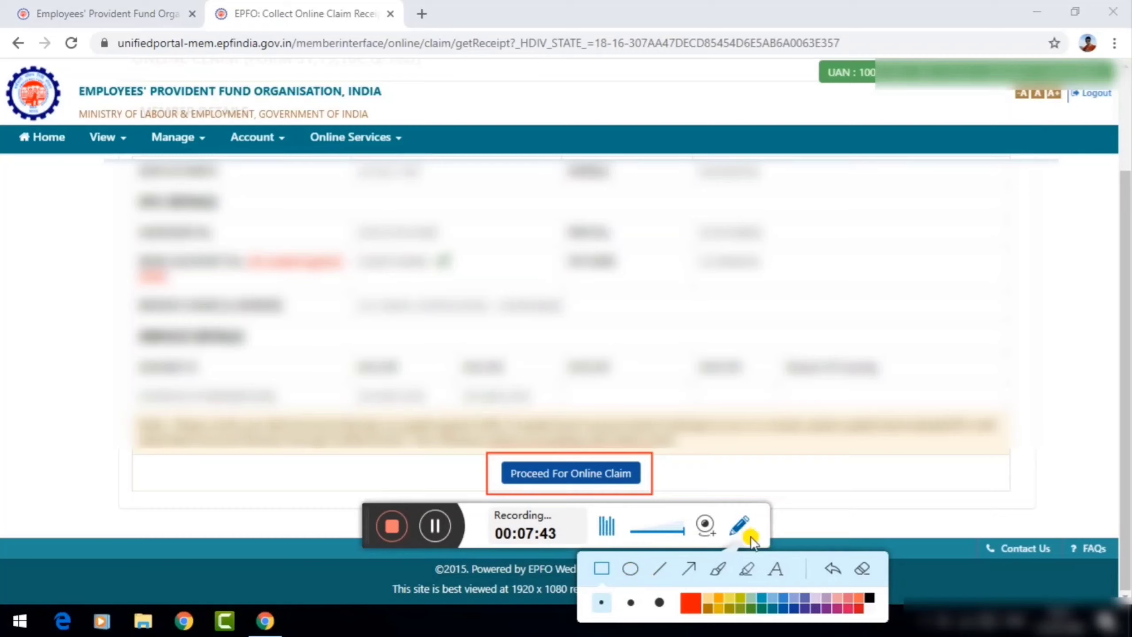
pyautogui.click(861, 569)
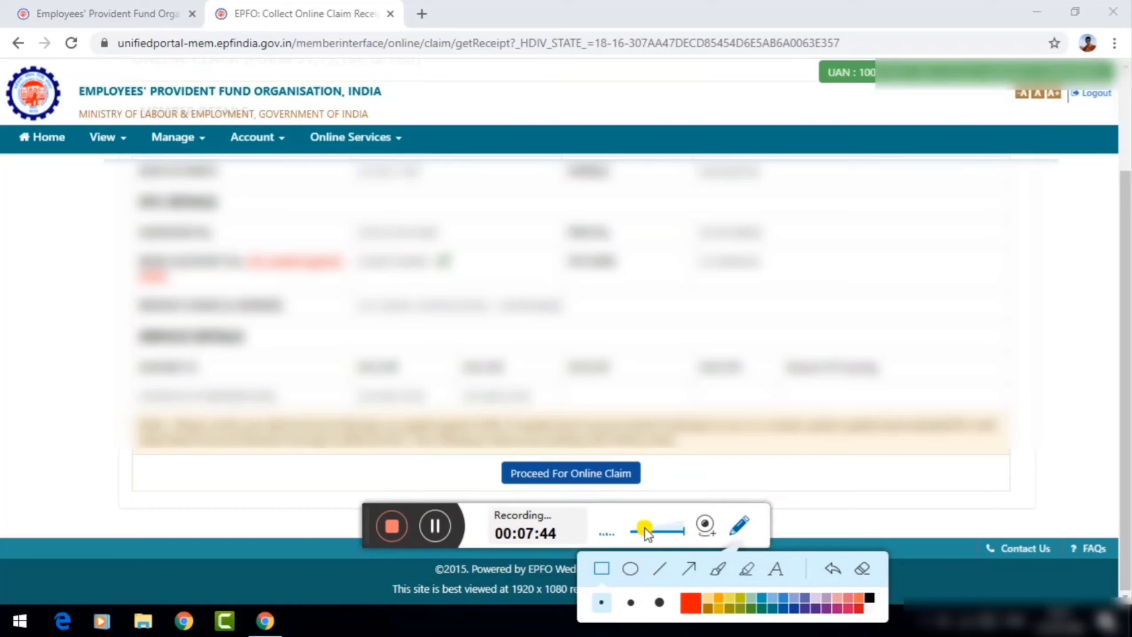
pyautogui.click(741, 529)
pyautogui.click(620, 480)
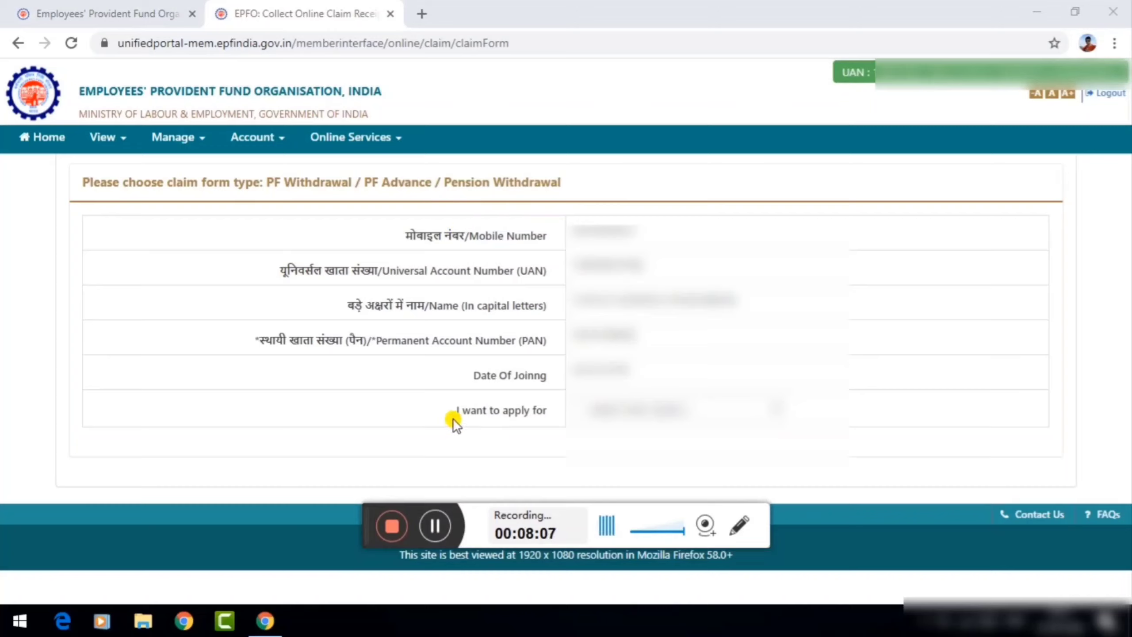
# Step: Mark the 'I want to apply for' row with an on-screen rectangle annotation
pyautogui.click(741, 527)
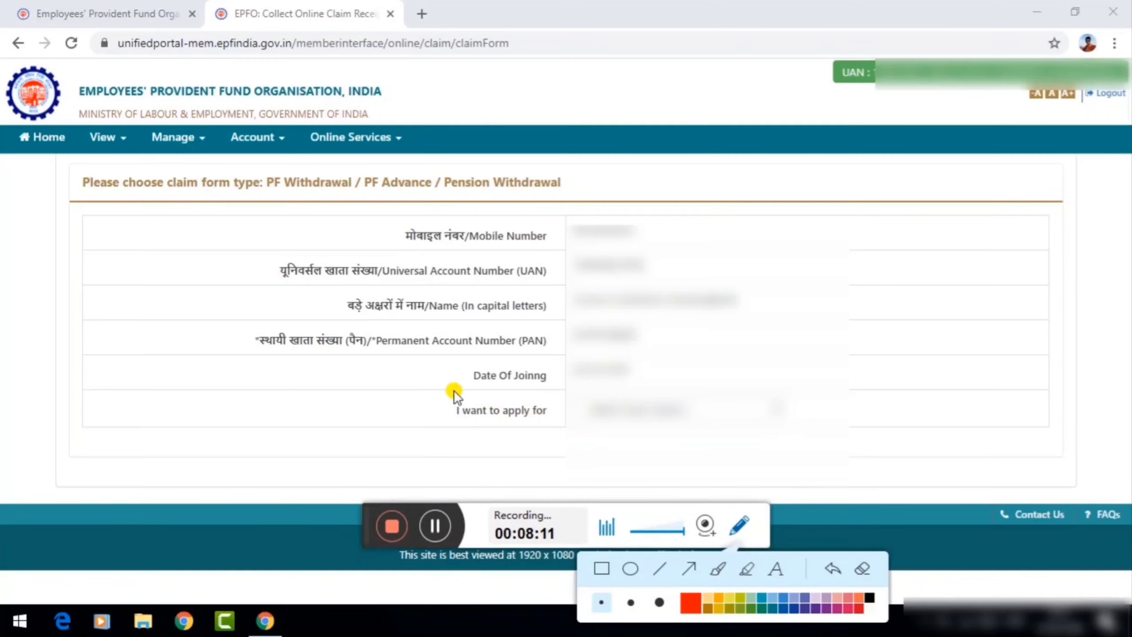
pyautogui.moveTo(449, 392); pyautogui.dragTo(720, 429)
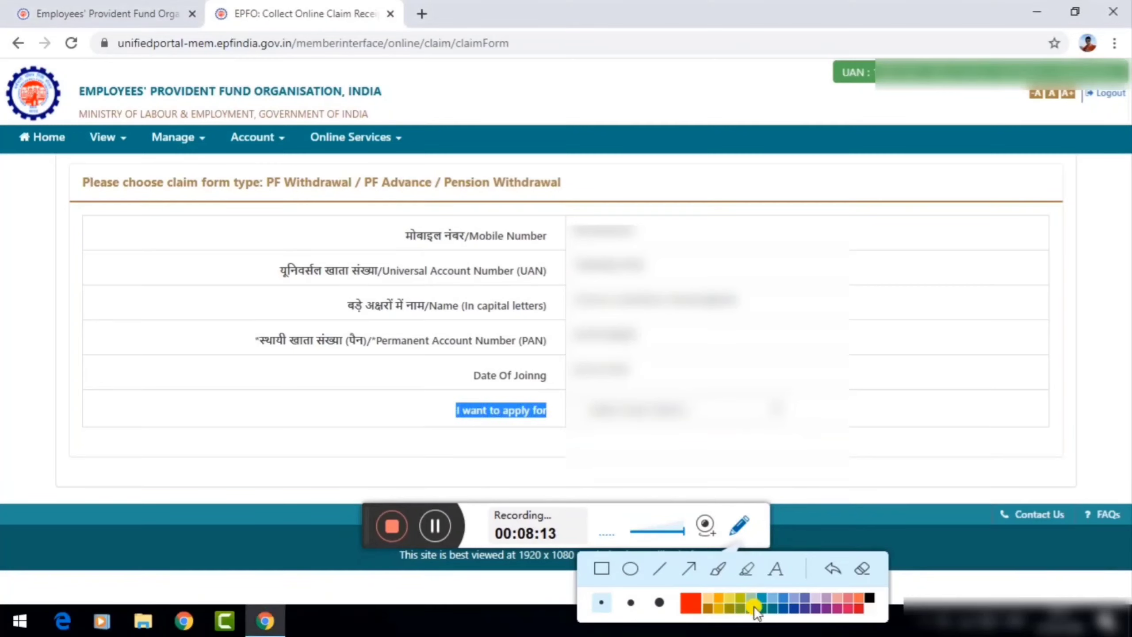
pyautogui.click(608, 570)
pyautogui.moveTo(424, 392)
pyautogui.mouseDown()
pyautogui.moveTo(670, 430)
pyautogui.moveTo(809, 430)
pyautogui.mouseUp()
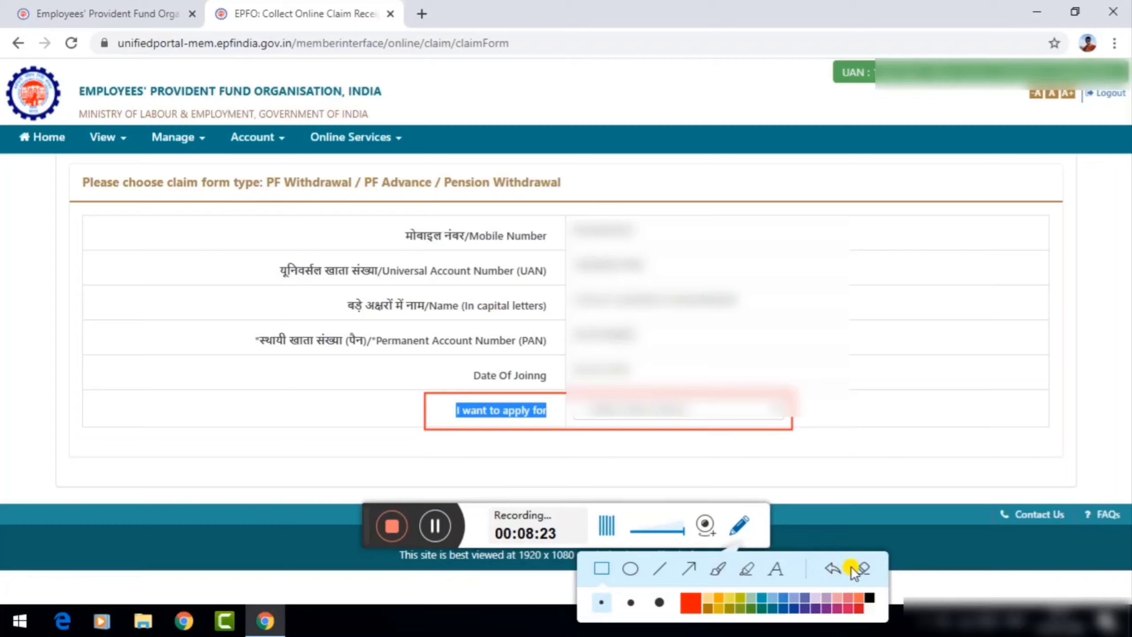
# Step: Clear the annotation and list the claim options, showing PF ADVANCE (FORM-31)
pyautogui.click(866, 567)
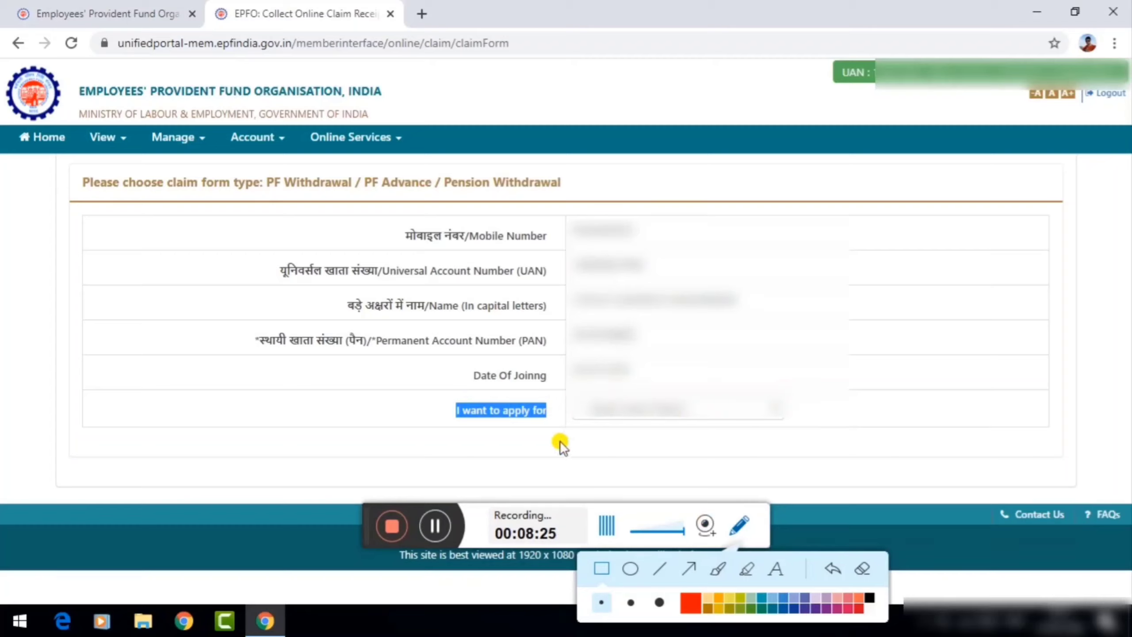
pyautogui.click(728, 529)
pyautogui.click(699, 415)
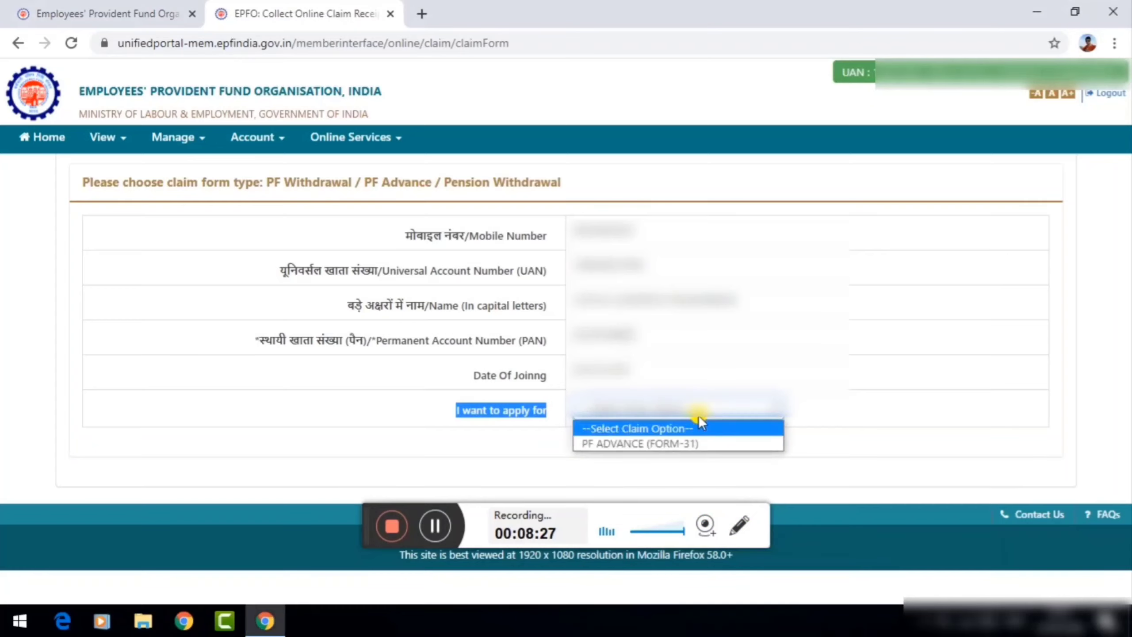
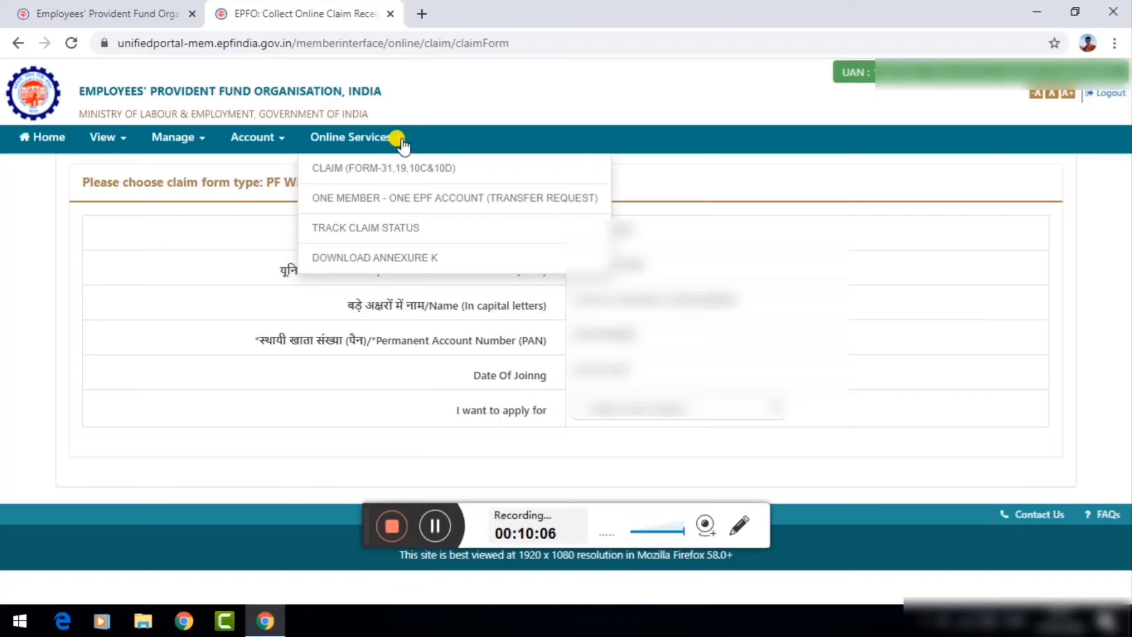
# Step: Choose PF ADVANCE (FORM-31) as the claim to apply for
pyautogui.click(624, 411)
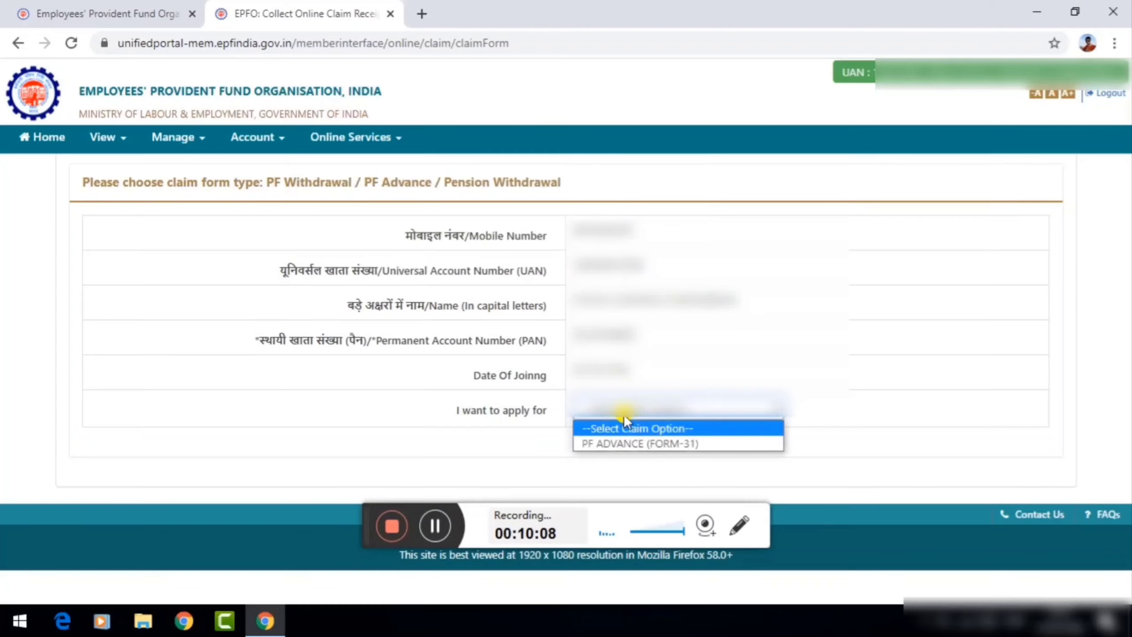
pyautogui.click(626, 443)
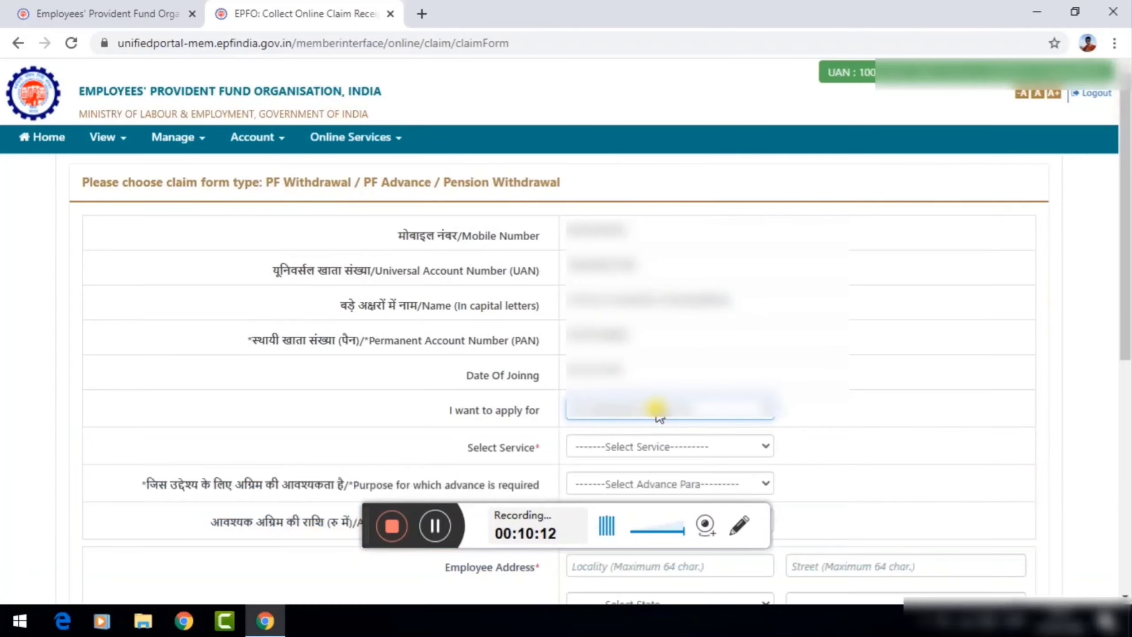
pyautogui.scroll(-3, 650, 413)
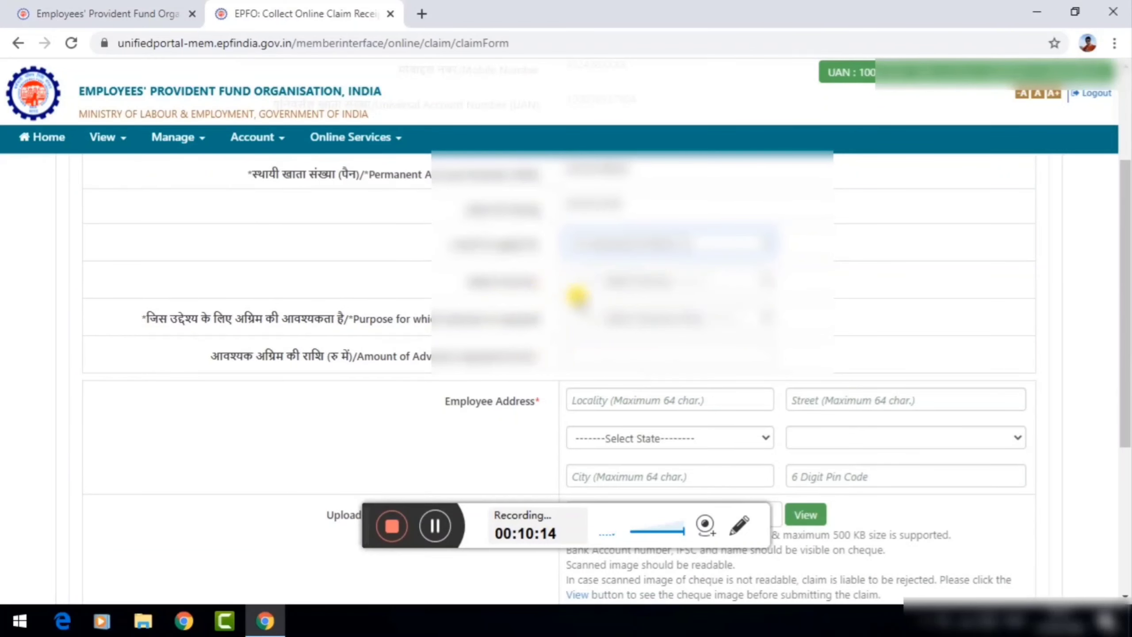
# Step: Select the second employer in the Select Service list
pyautogui.click(623, 280)
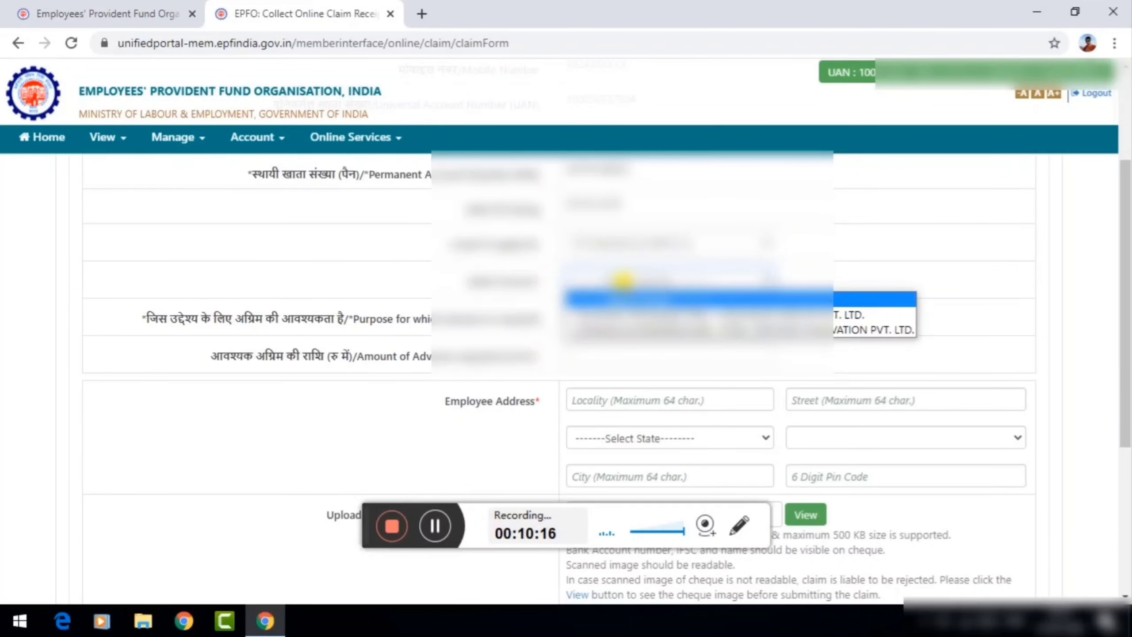
pyautogui.click(623, 281)
pyautogui.click(623, 281)
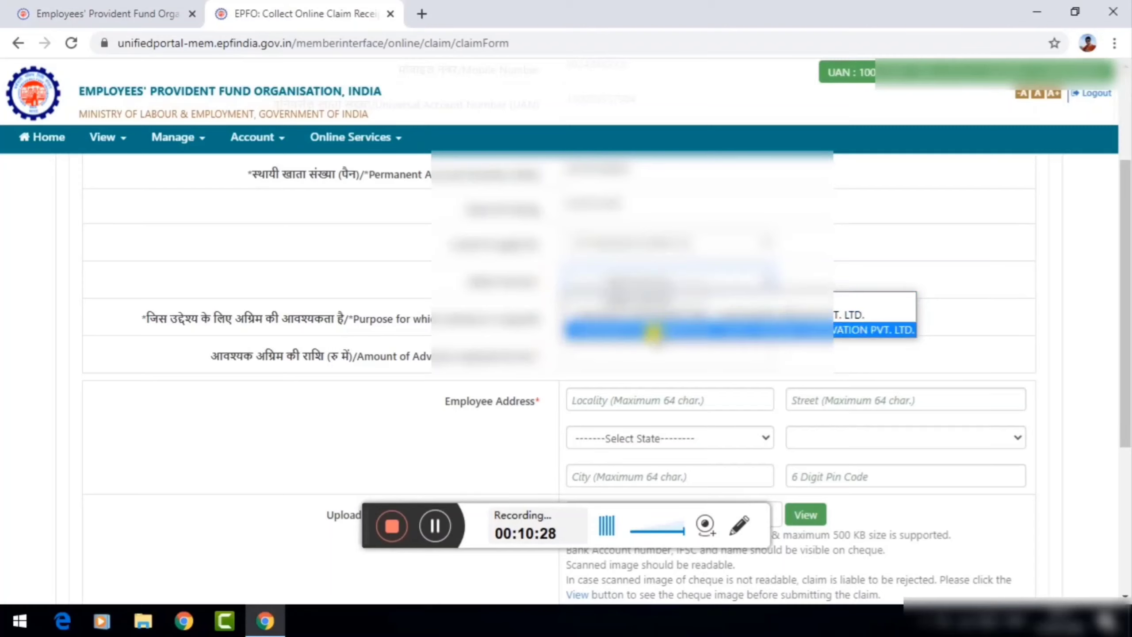
pyautogui.click(652, 332)
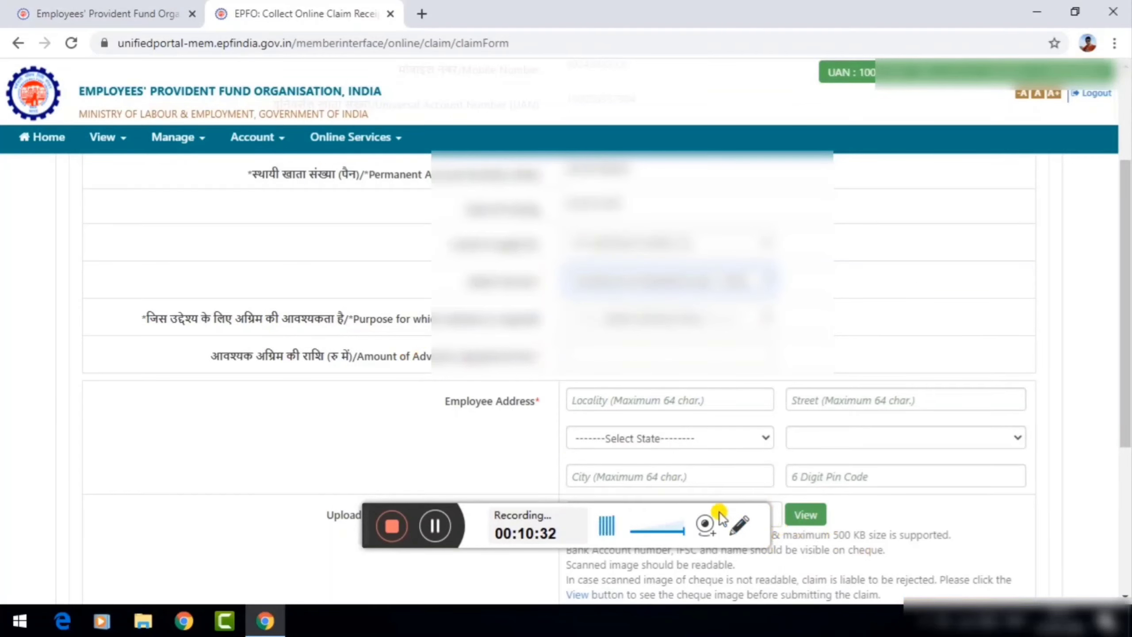
pyautogui.click(648, 324)
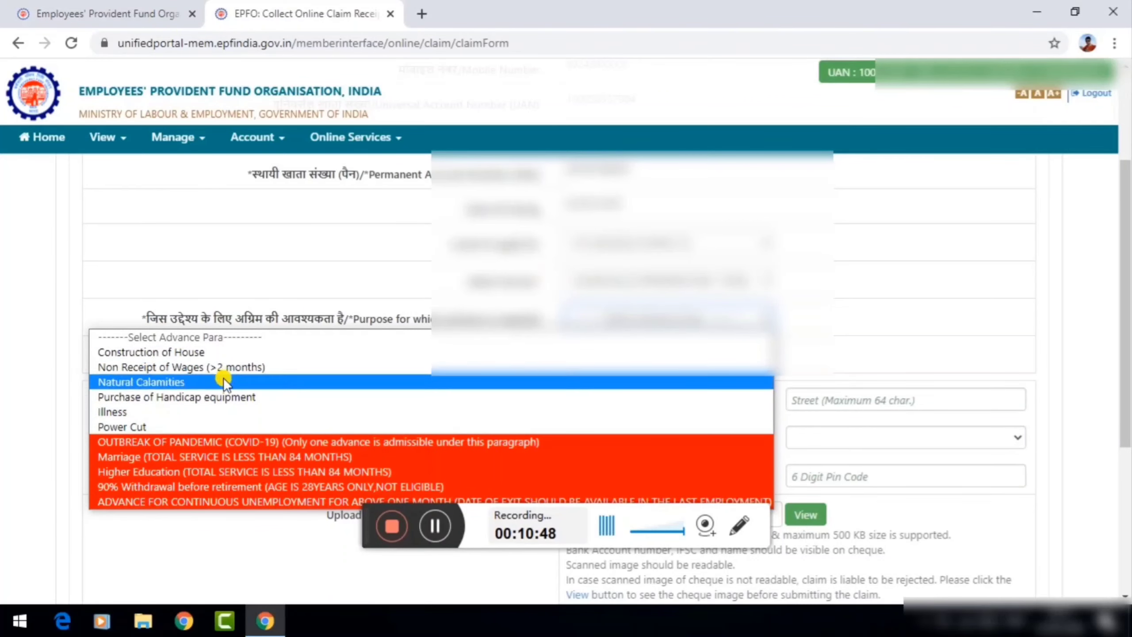
# Step: Set the advance purpose to Illness and the amount of advance to 50000
pyautogui.click(220, 408)
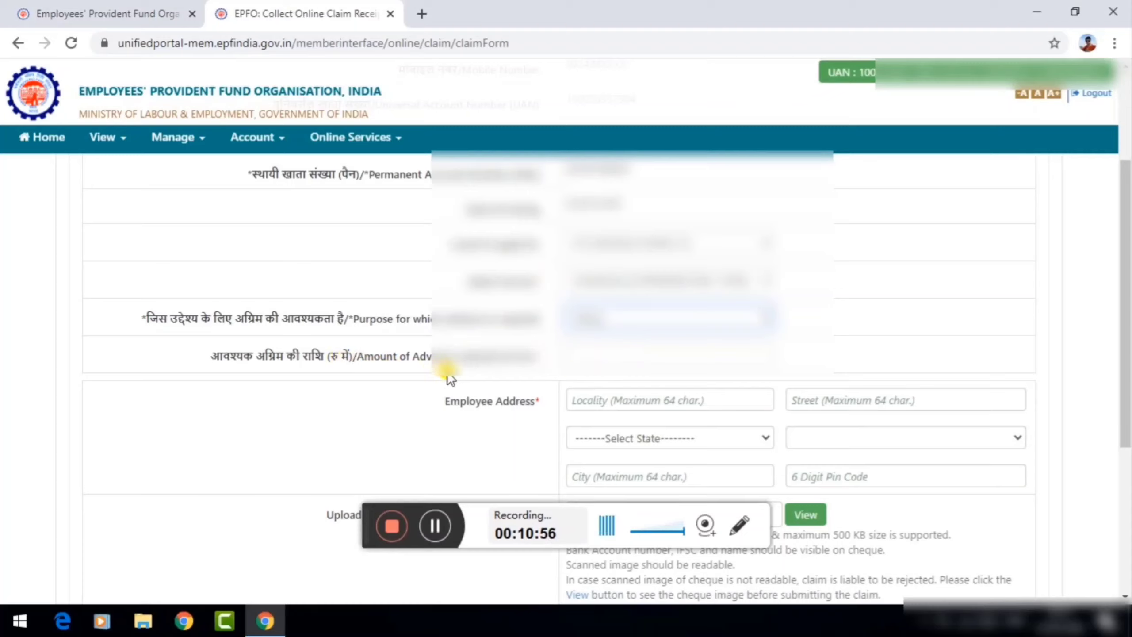
pyautogui.click(585, 354)
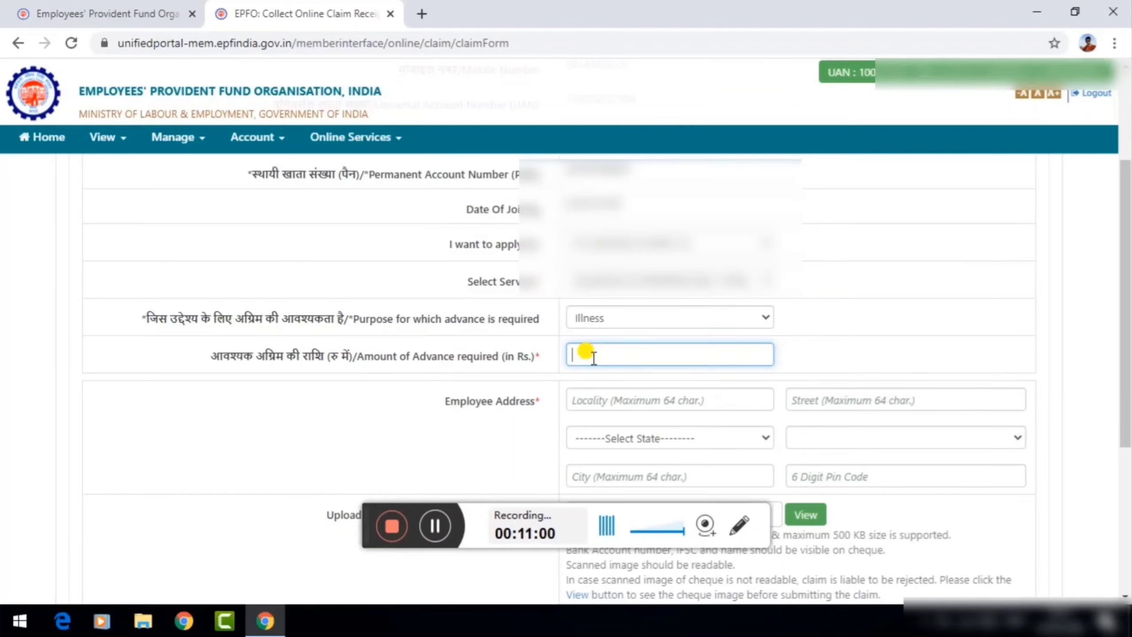
pyautogui.write('50000')
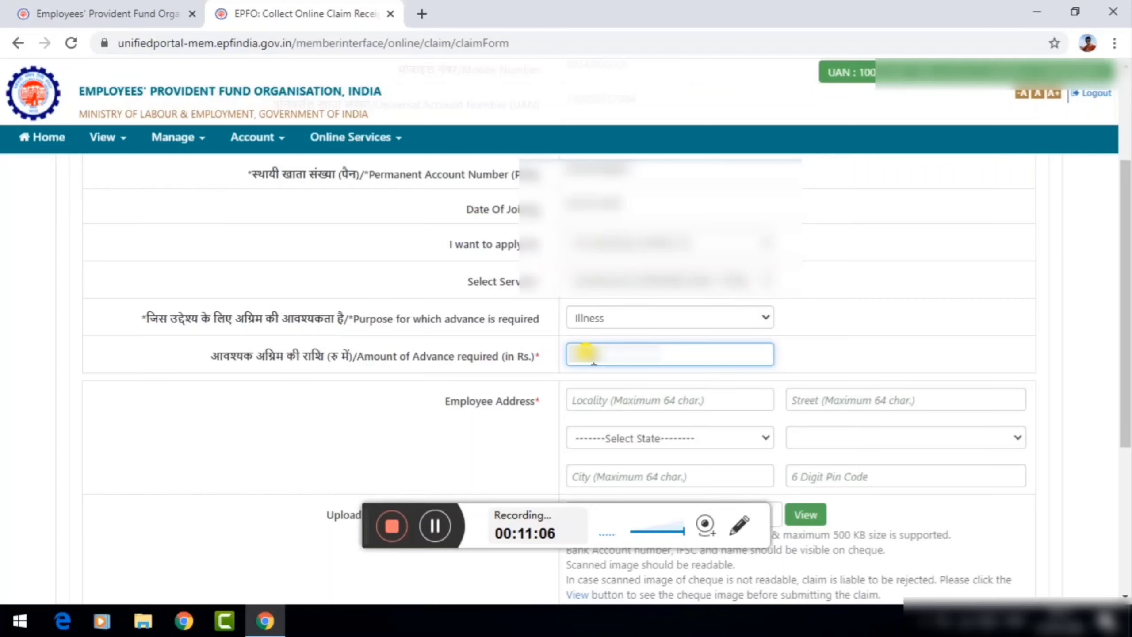
pyautogui.scroll(-2, 586, 353)
pyautogui.click(661, 314)
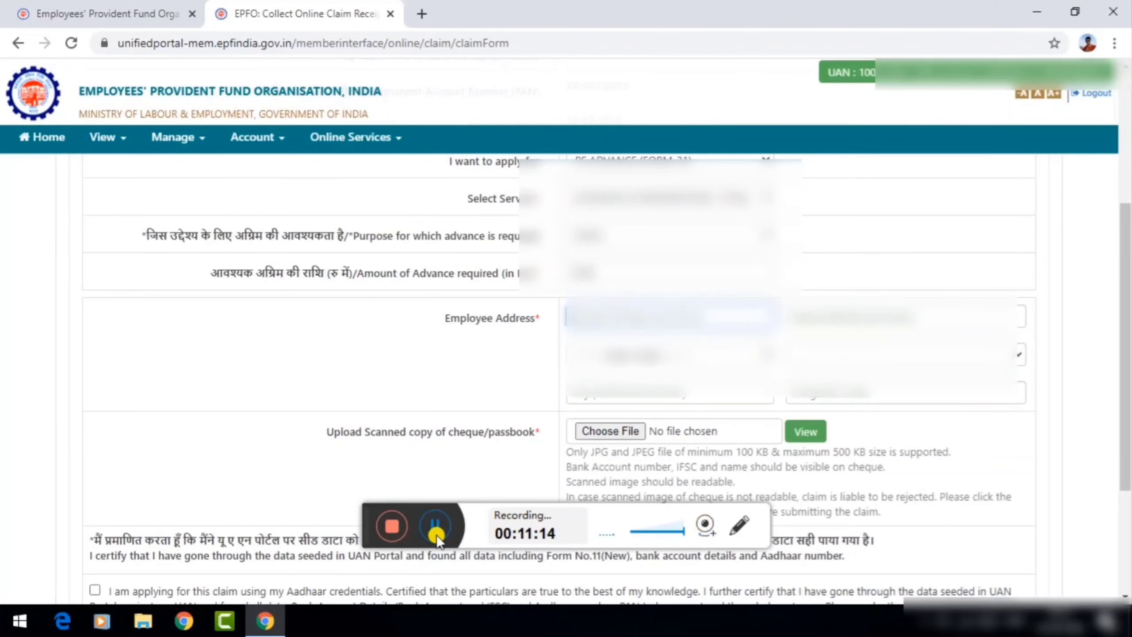
pyautogui.scroll(-4, 712, 430)
pyautogui.scroll(-1, 678, 402)
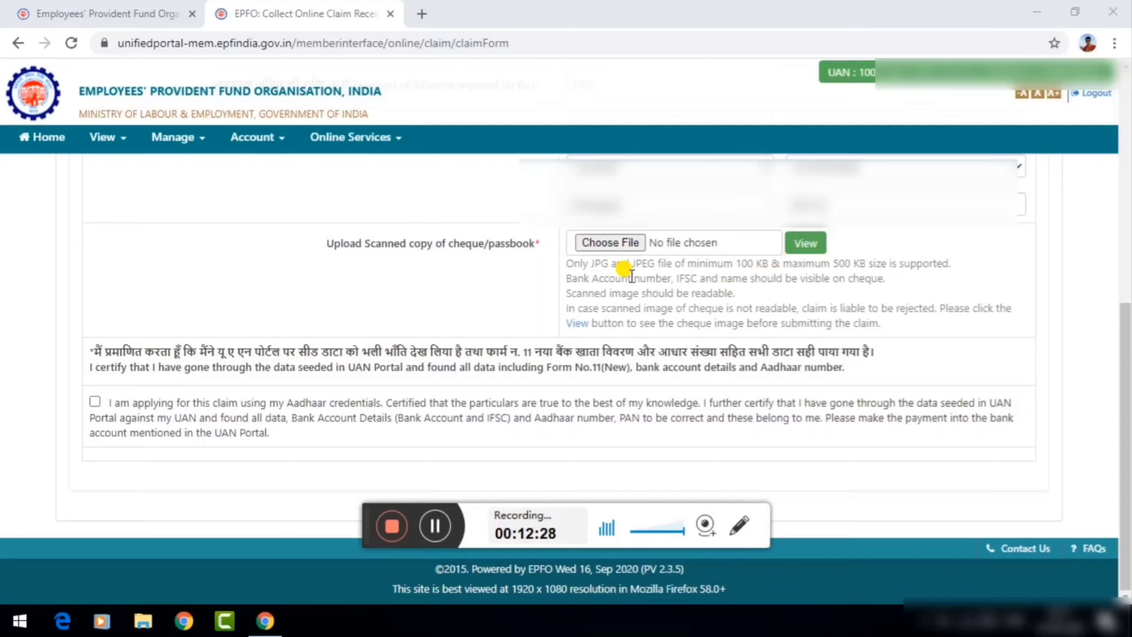
# Step: Attach the WhatsApp cheque image from its folder to the claim
pyautogui.click(610, 246)
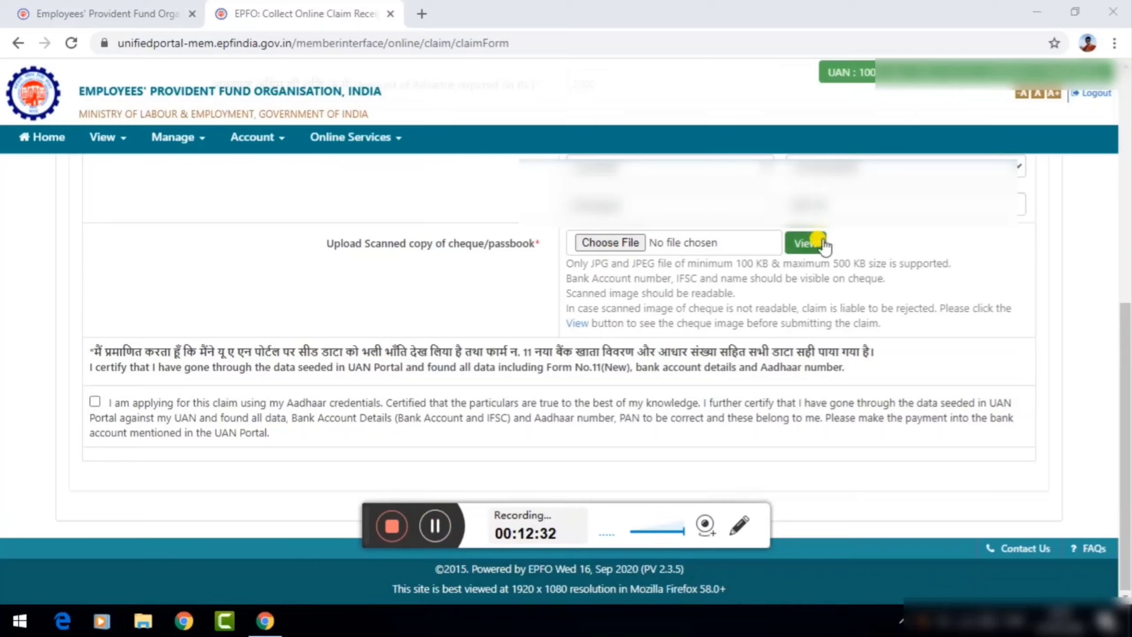
pyautogui.click(619, 248)
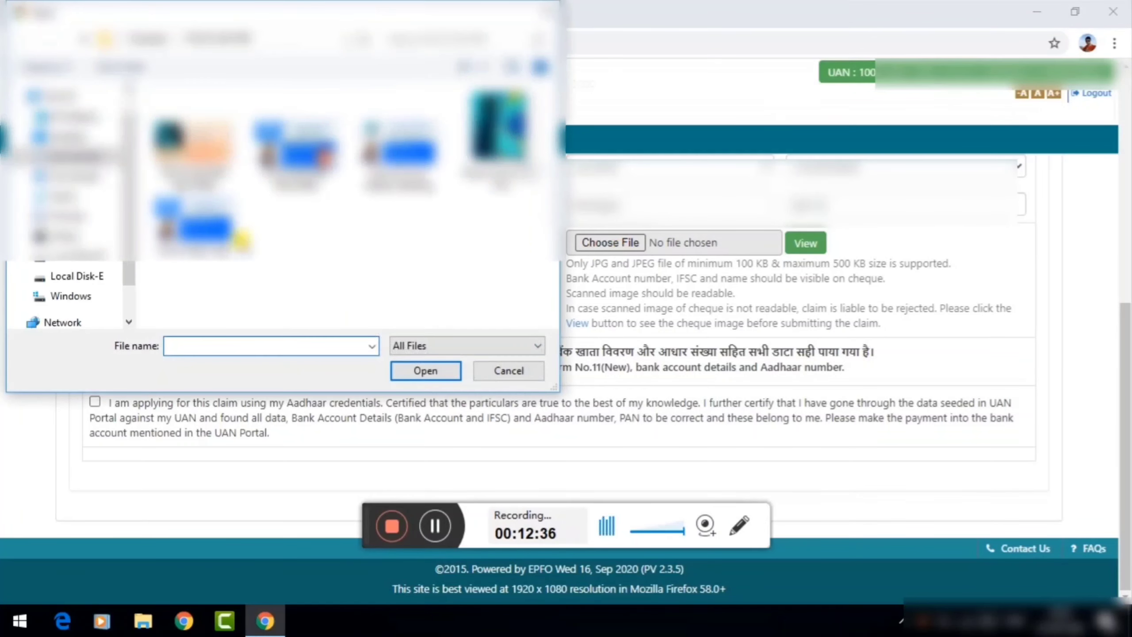
pyautogui.click(54, 136)
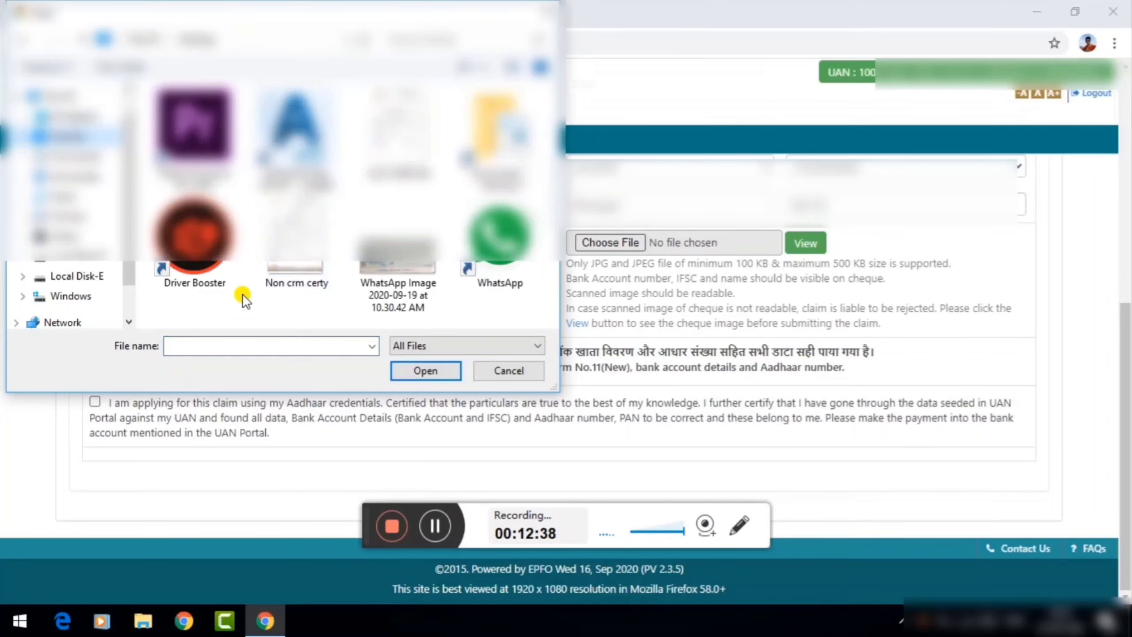
pyautogui.doubleClick(410, 281)
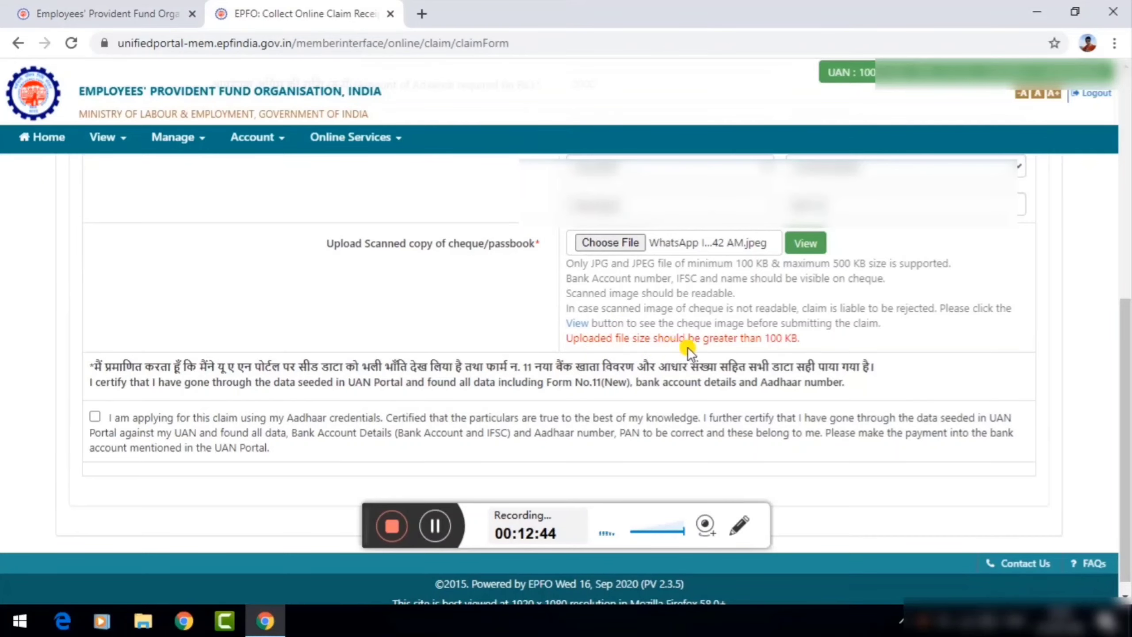
# Step: Preview the uploaded cheque image to confirm it is legible, then close the preview
pyautogui.click(805, 241)
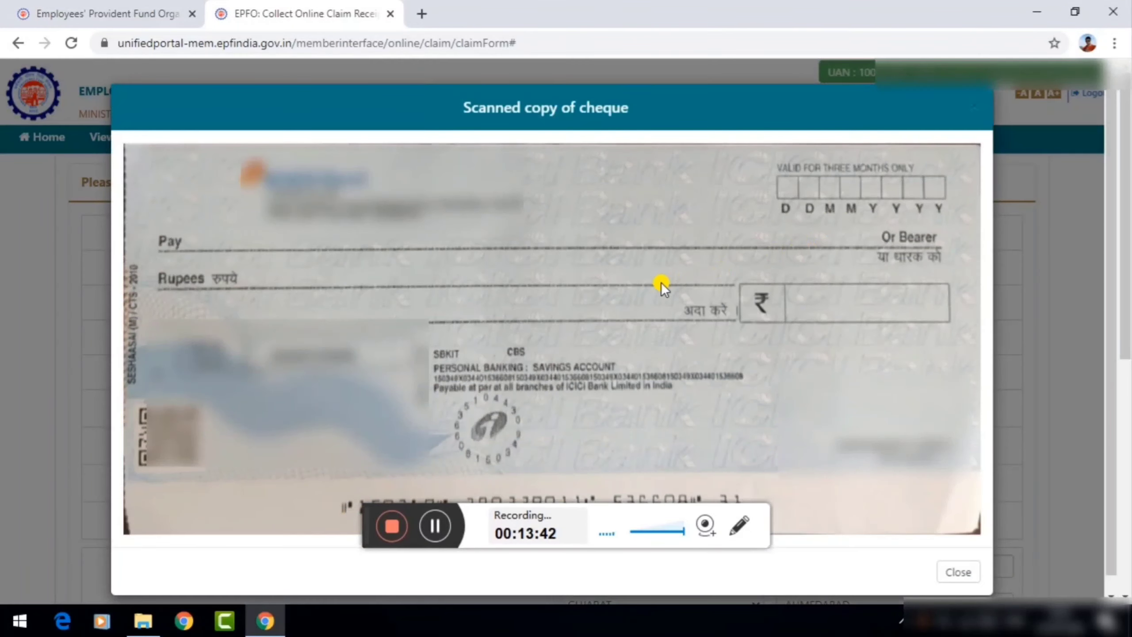
pyautogui.click(966, 101)
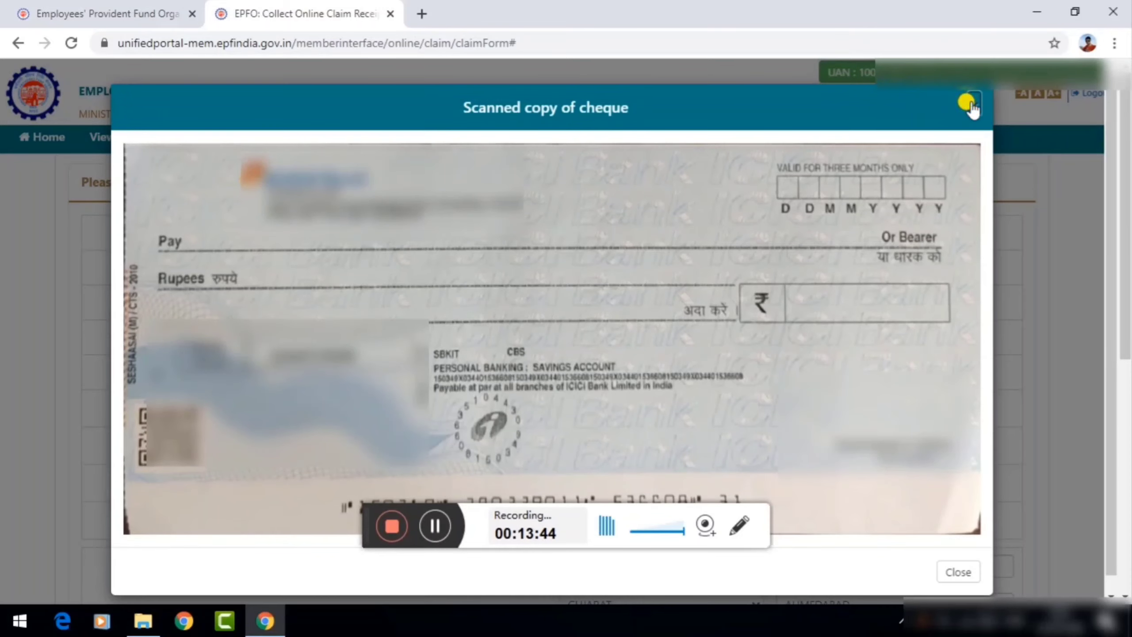
pyautogui.scroll(-10, 538, 407)
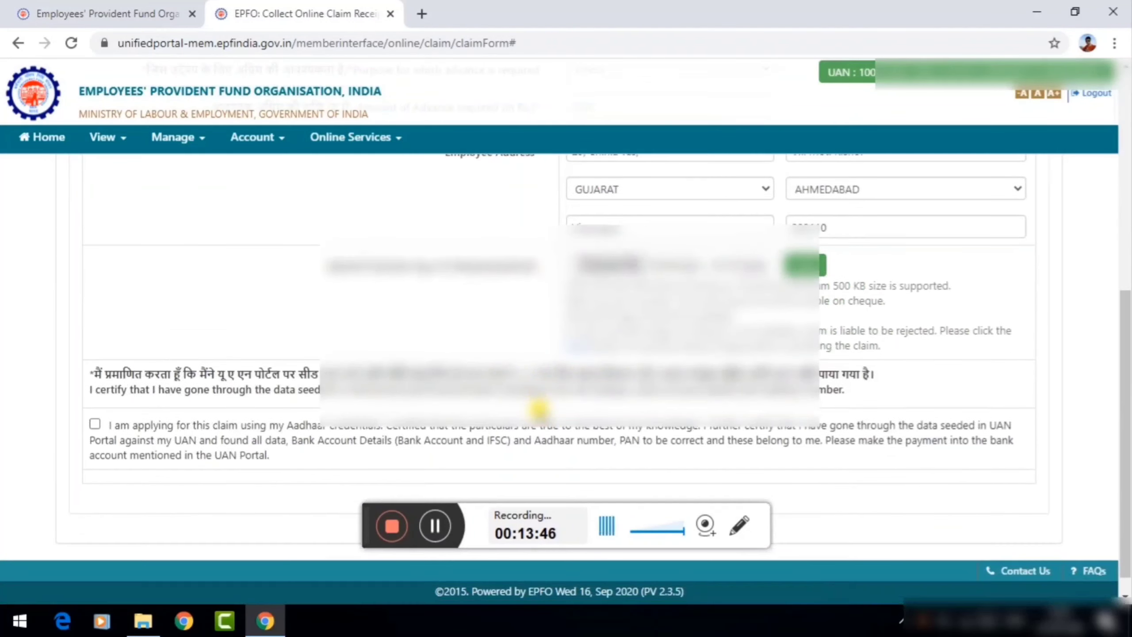
pyautogui.scroll(-1, 54, 437)
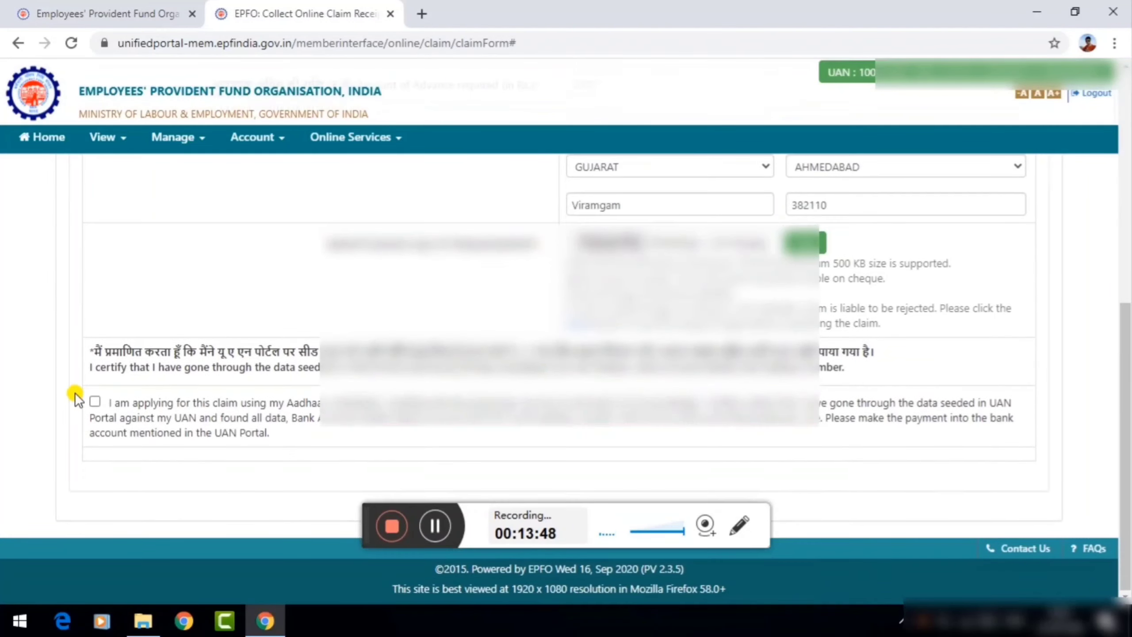
# Step: Tick the declaration certifying the claim with Aadhaar credentials
pyautogui.click(95, 402)
pyautogui.scroll(-1, 177, 396)
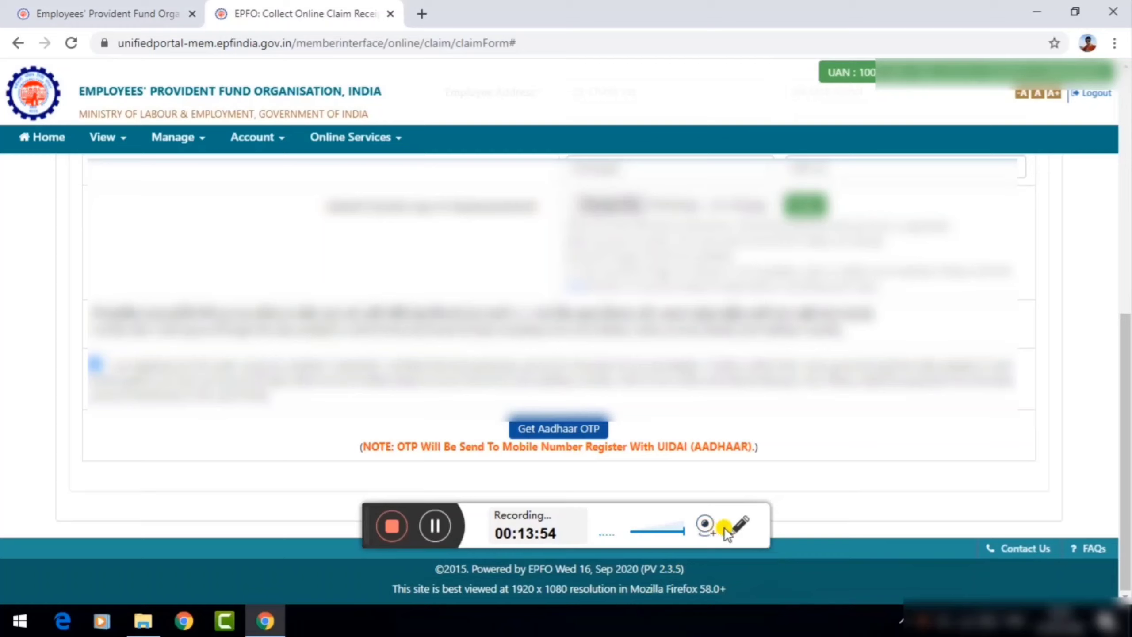
pyautogui.click(737, 523)
pyautogui.click(601, 568)
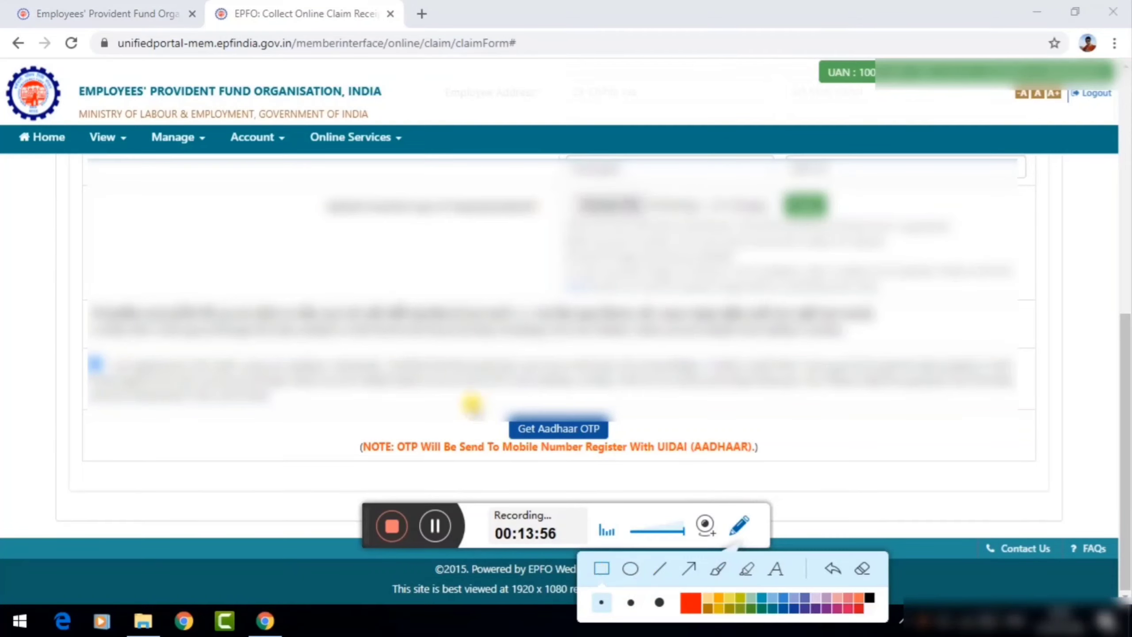
pyautogui.moveTo(470, 405)
pyautogui.mouseDown()
pyautogui.moveTo(549, 434)
pyautogui.moveTo(642, 436)
pyautogui.mouseUp()
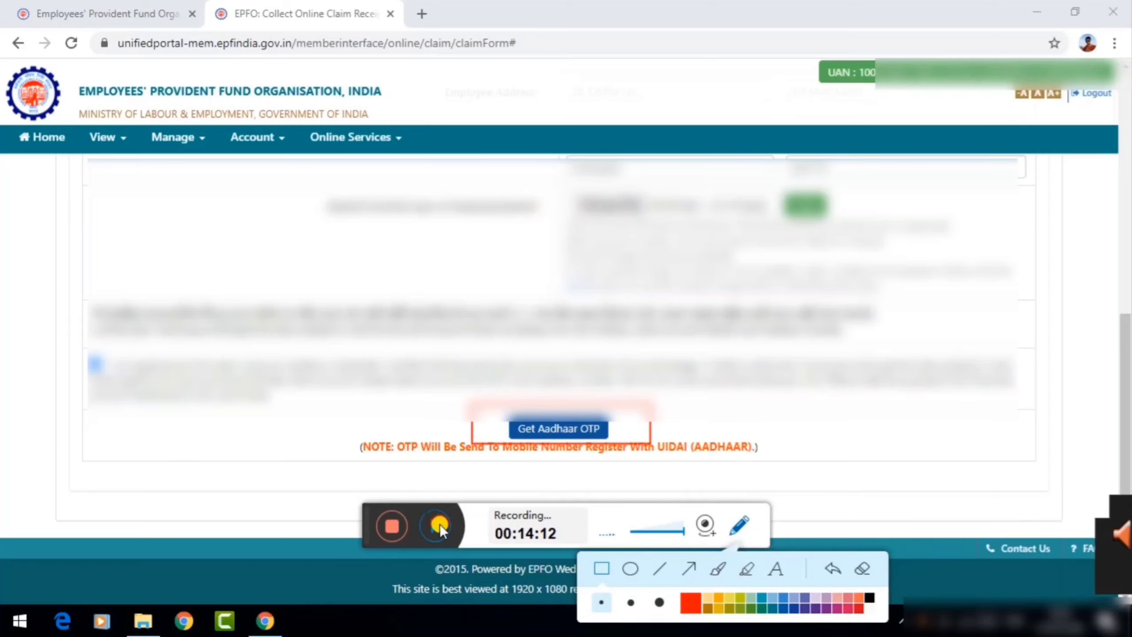
pyautogui.click(733, 530)
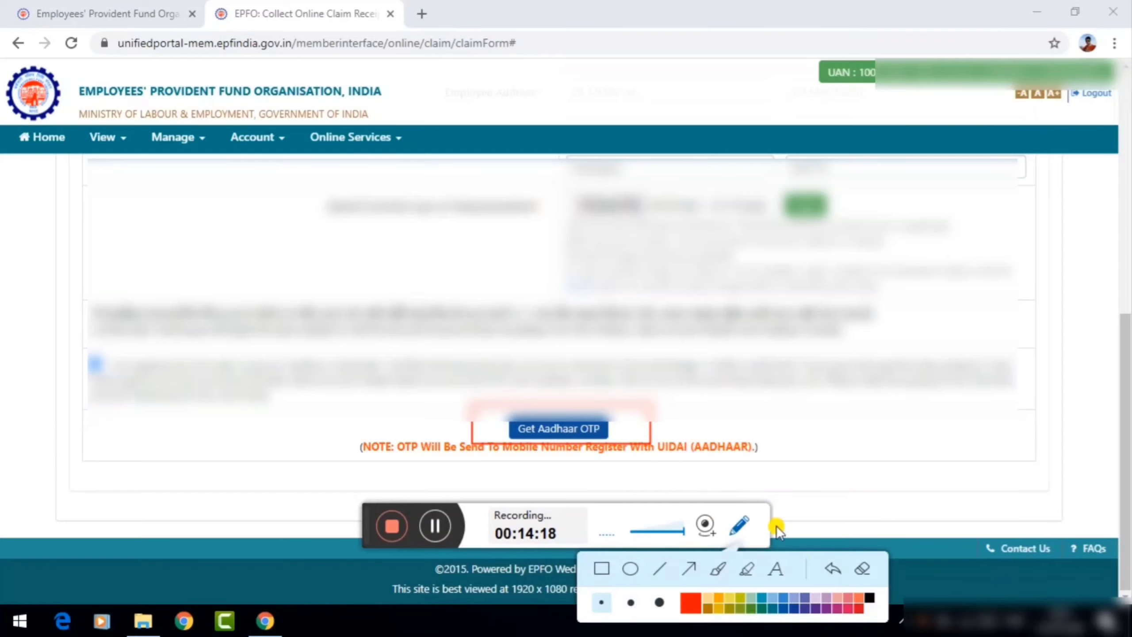
pyautogui.click(862, 569)
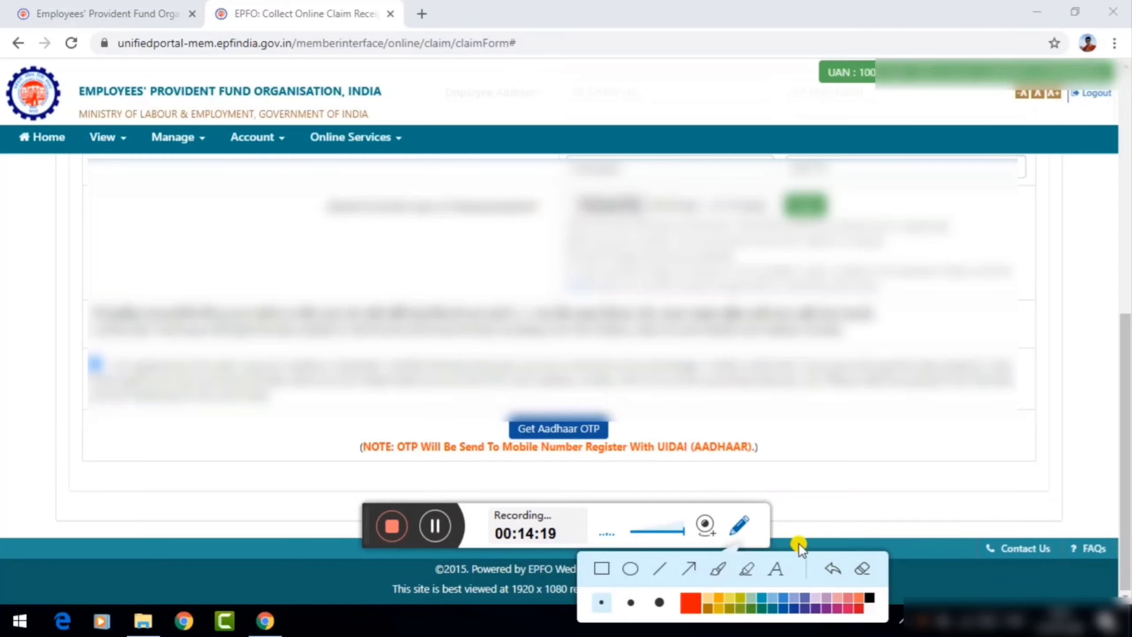
pyautogui.click(739, 526)
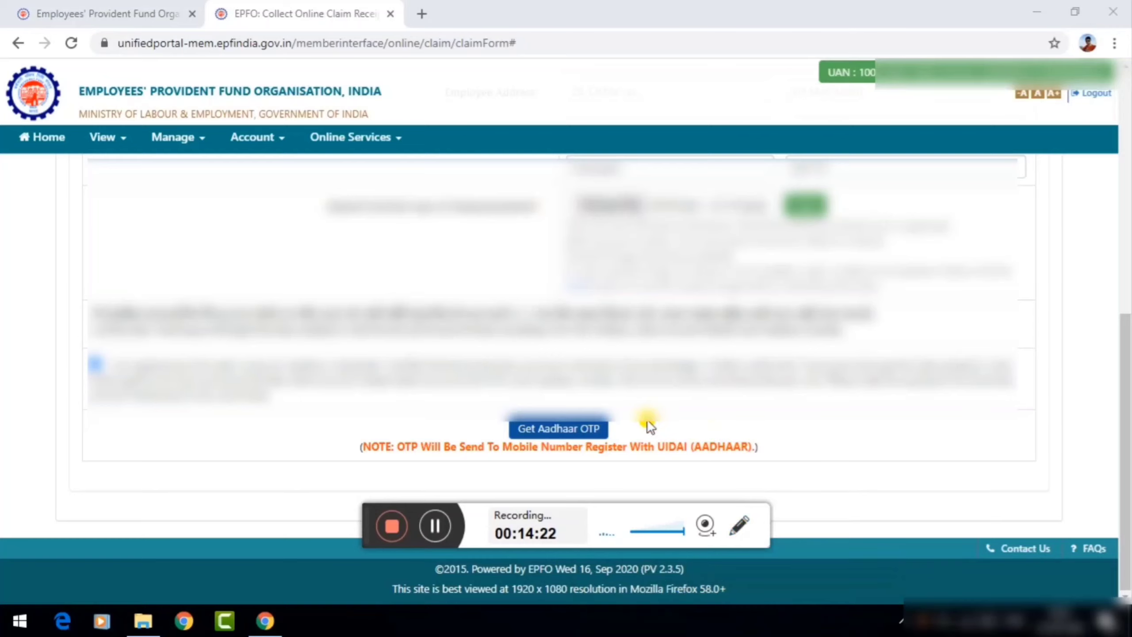
# Step: Request the Aadhaar OTP until the sent confirmation and OTP field appear
pyautogui.click(575, 428)
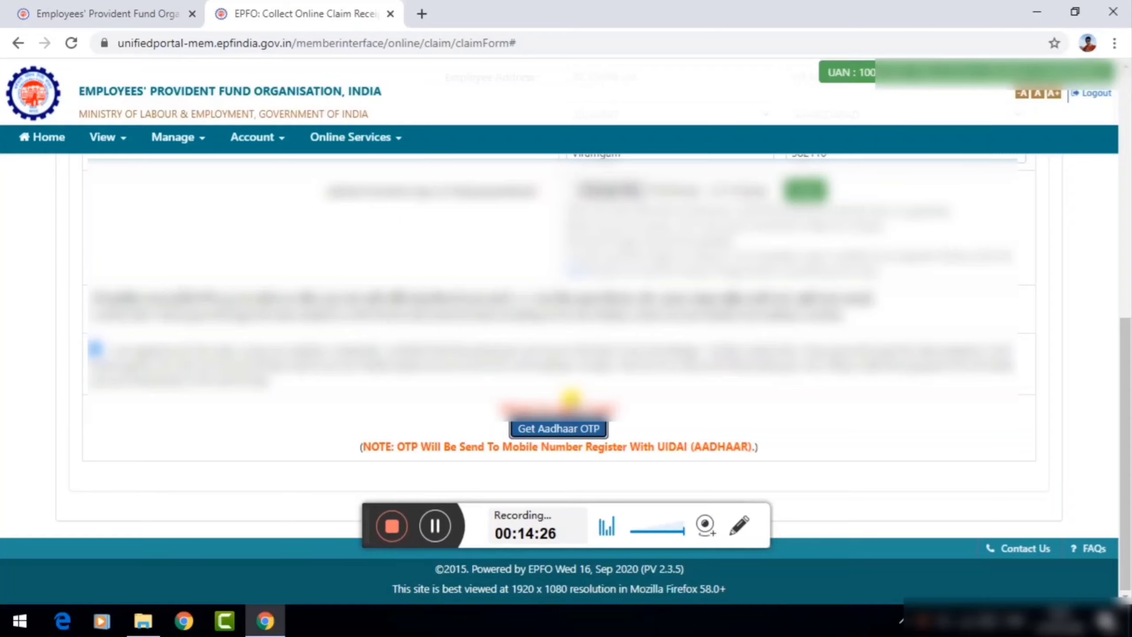
pyautogui.click(574, 427)
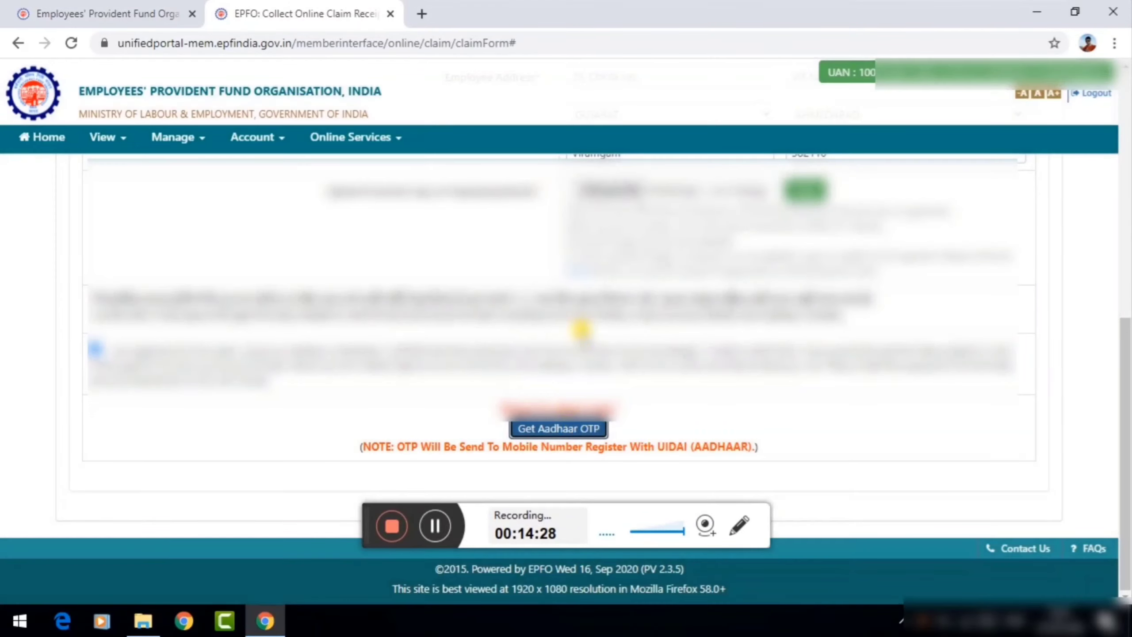
pyautogui.click(597, 429)
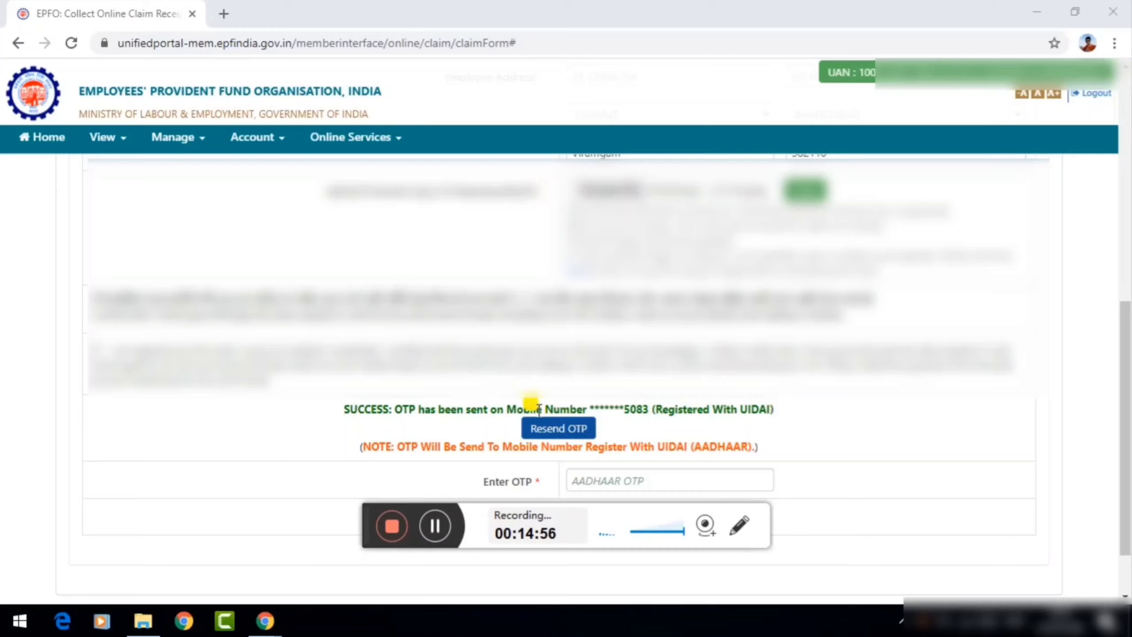
# Step: Enter the received Aadhaar OTP in the AADHAAR OTP field
pyautogui.click(609, 477)
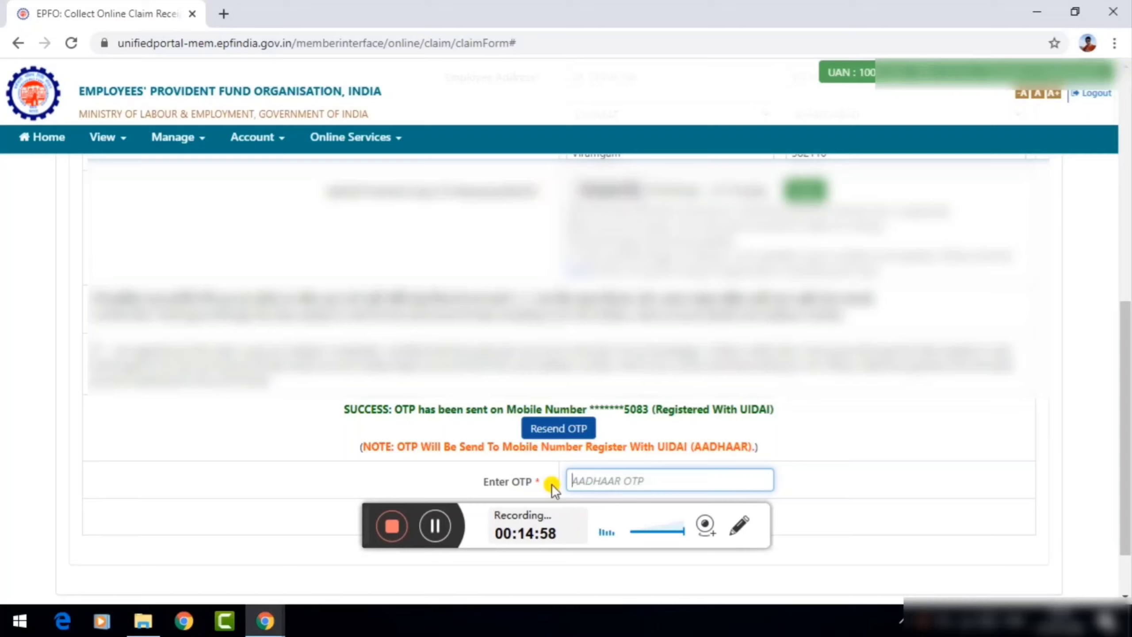
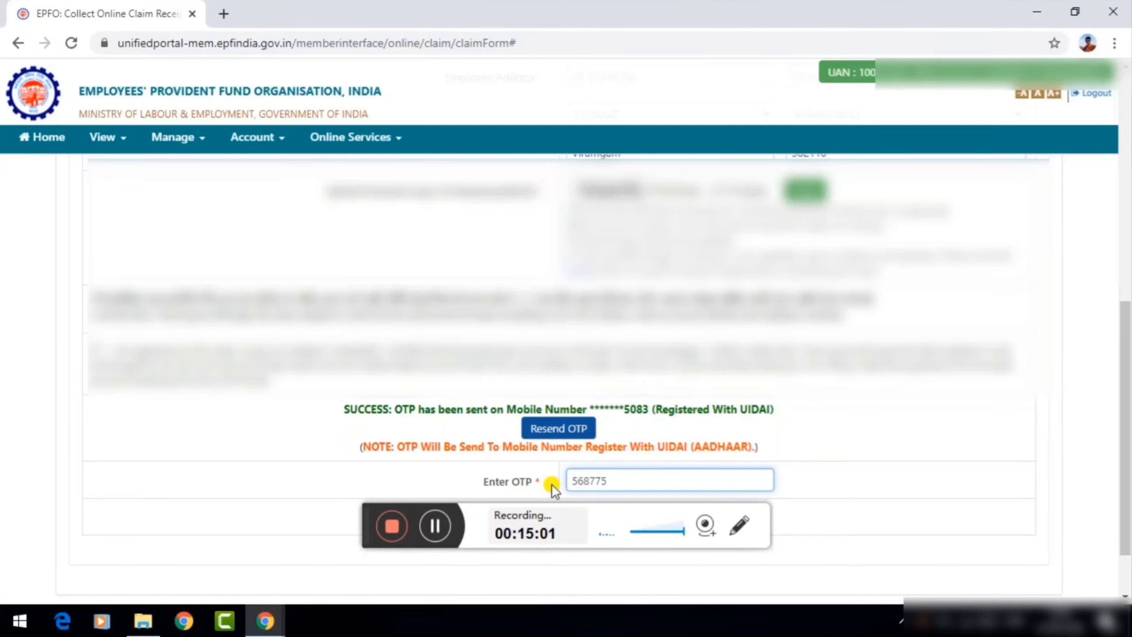
pyautogui.scroll(-2, 555, 462)
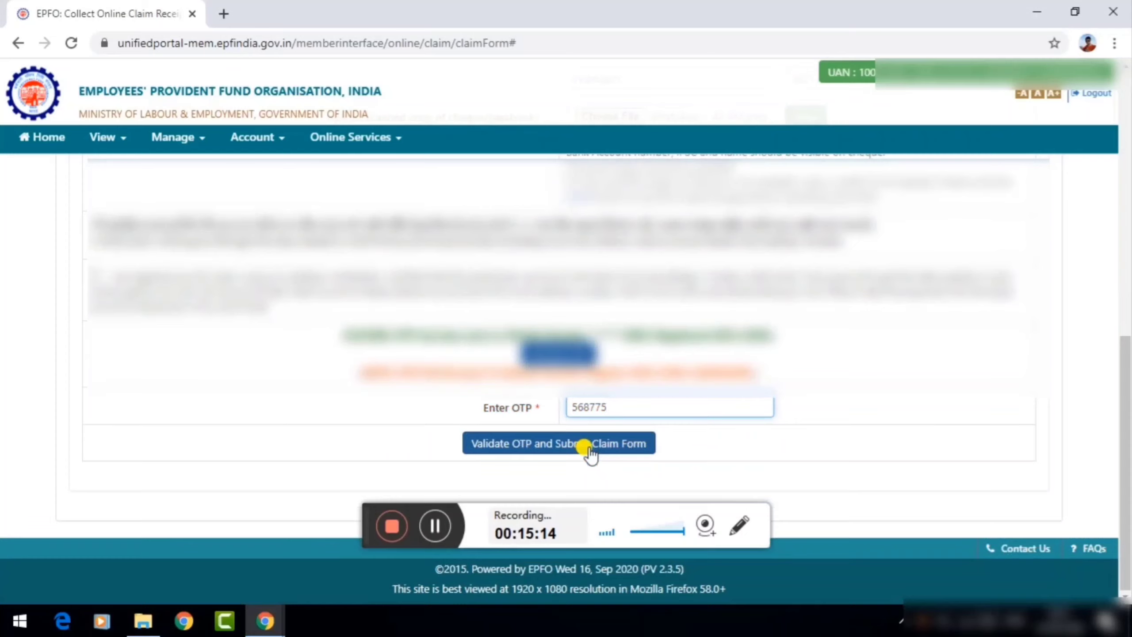
pyautogui.scroll(3, 590, 455)
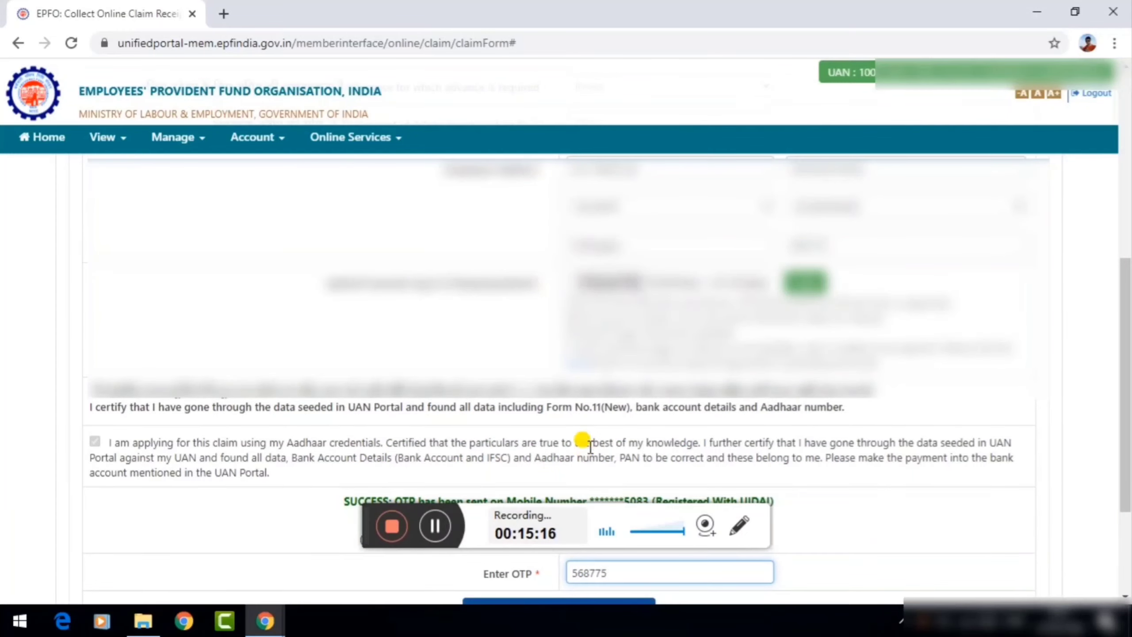
pyautogui.scroll(-3, 590, 447)
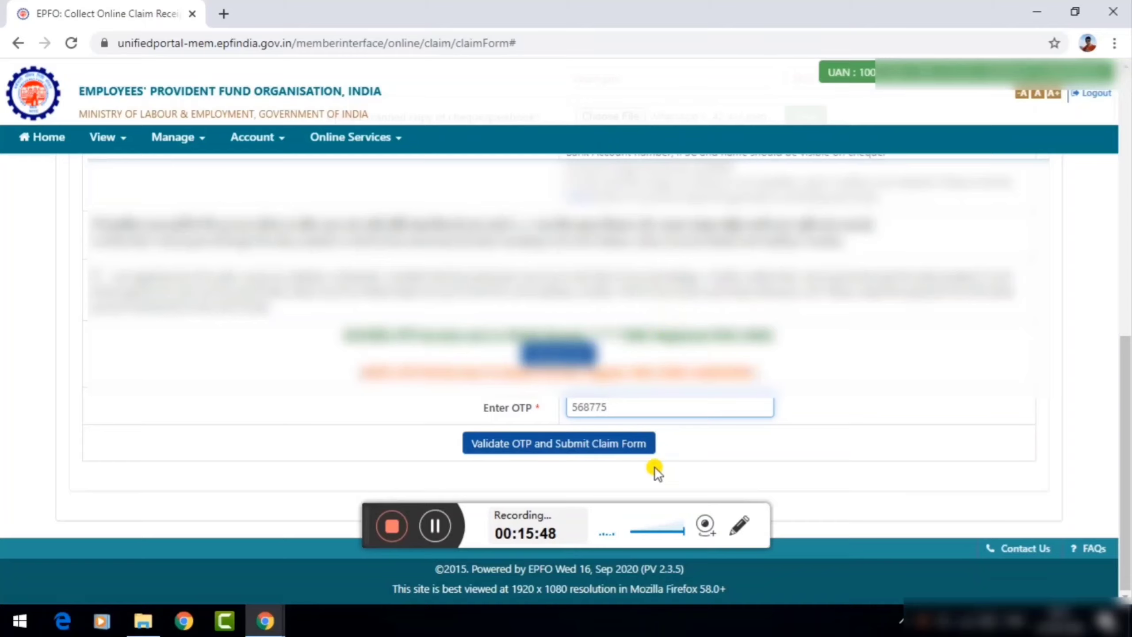
# Step: Run Validate OTP and Submit Claim Form, which returns a try-again-later technical error
pyautogui.click(601, 444)
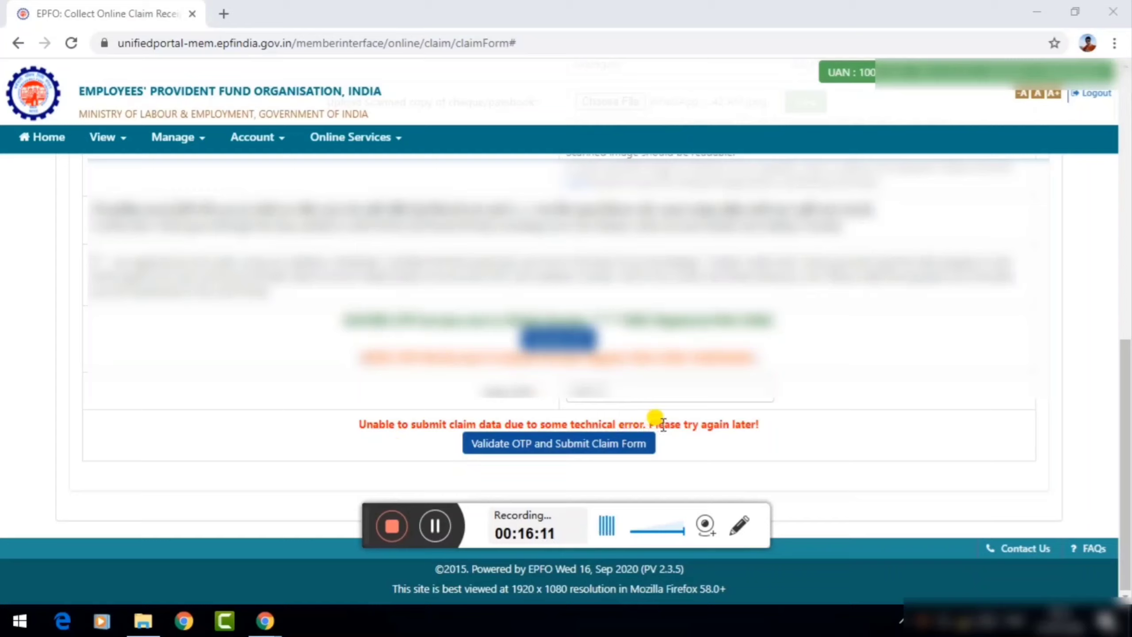
pyautogui.click(740, 526)
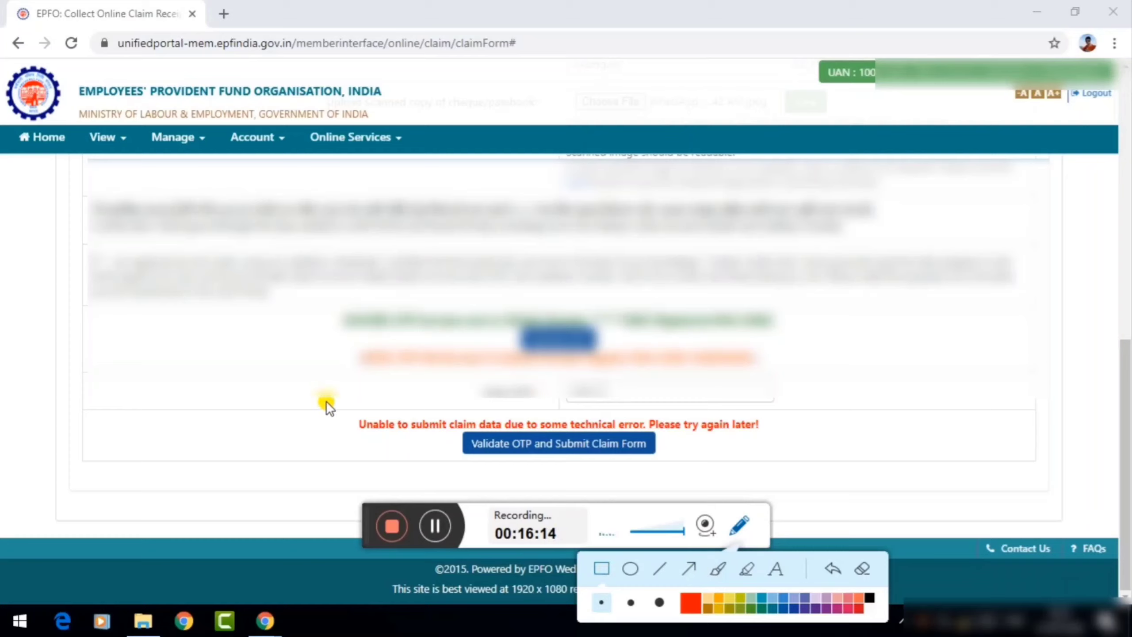
pyautogui.moveTo(354, 433); pyautogui.dragTo(777, 437)
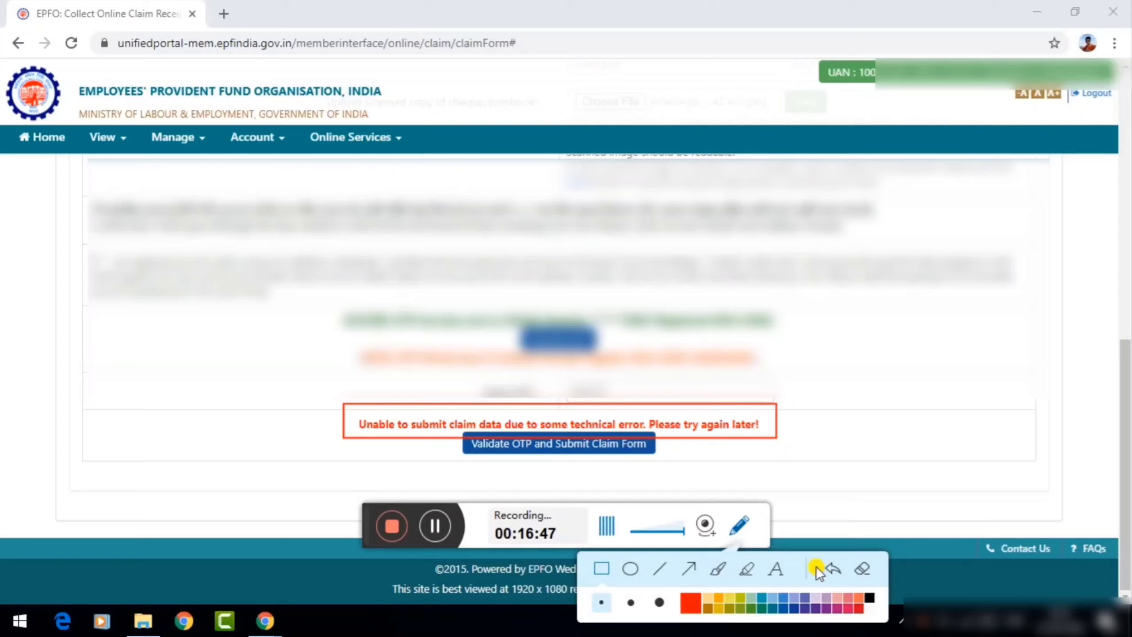
pyautogui.click(861, 567)
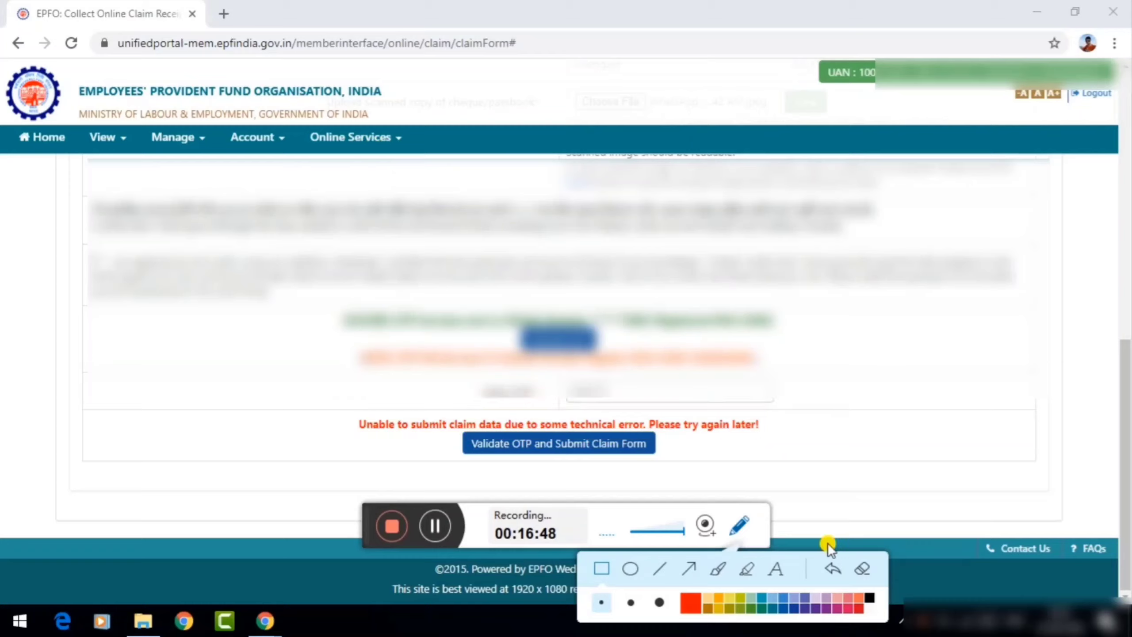
pyautogui.click(738, 525)
pyautogui.click(371, 139)
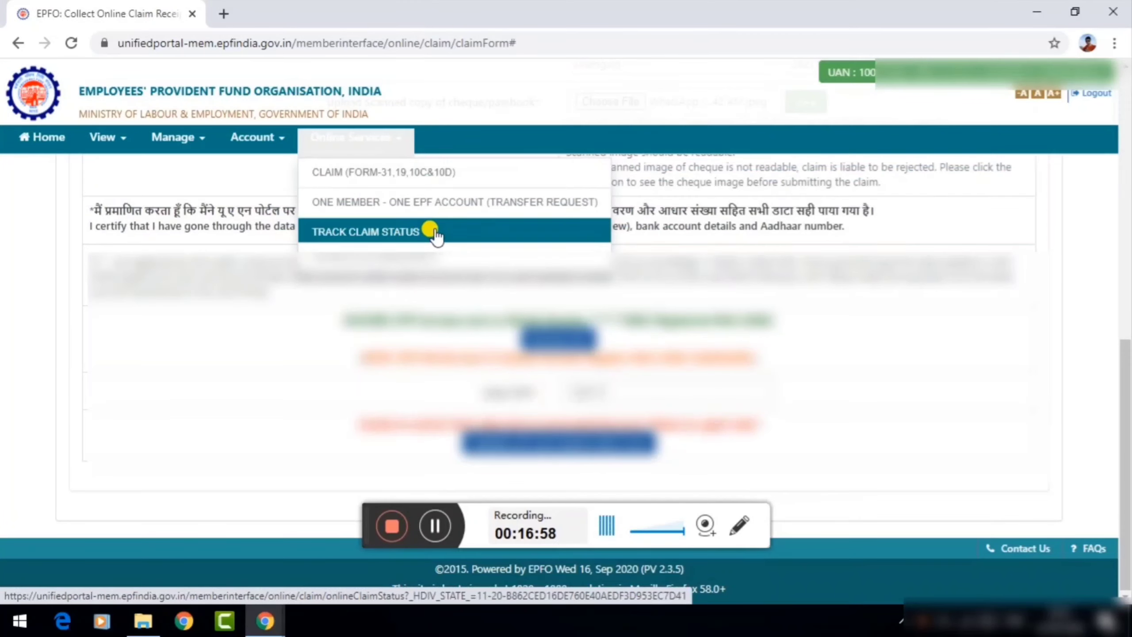
# Step: Open TRACK CLAIM STATUS from Online Services to list past claims, including the settled Form-31
pyautogui.click(739, 525)
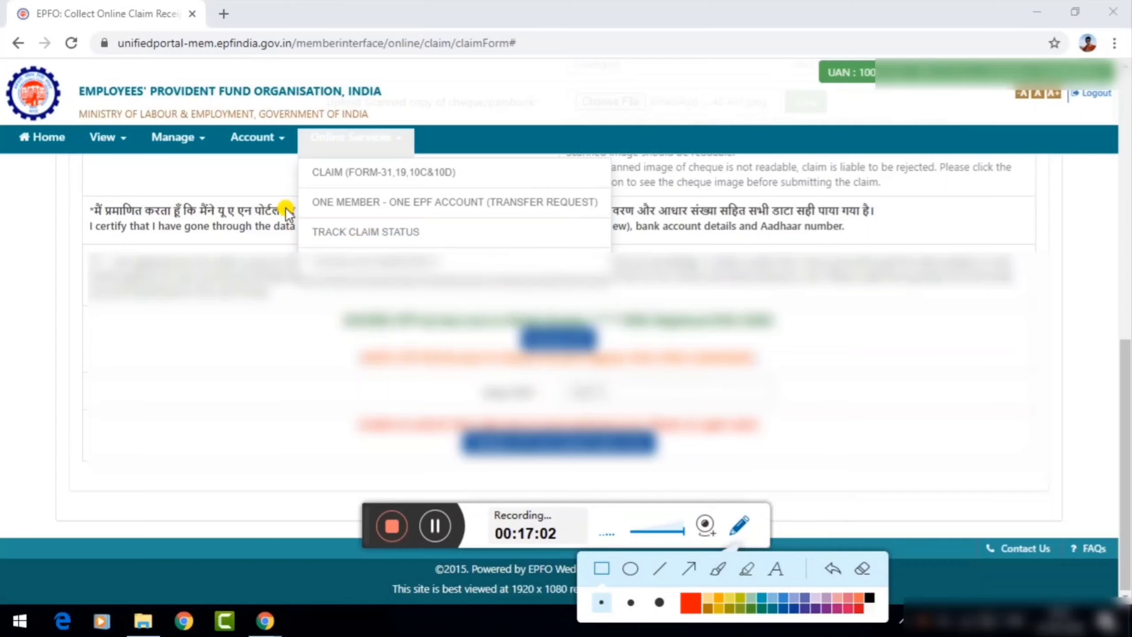
pyautogui.moveTo(285, 206)
pyautogui.mouseDown()
pyautogui.moveTo(329, 227)
pyautogui.moveTo(474, 242)
pyautogui.mouseUp()
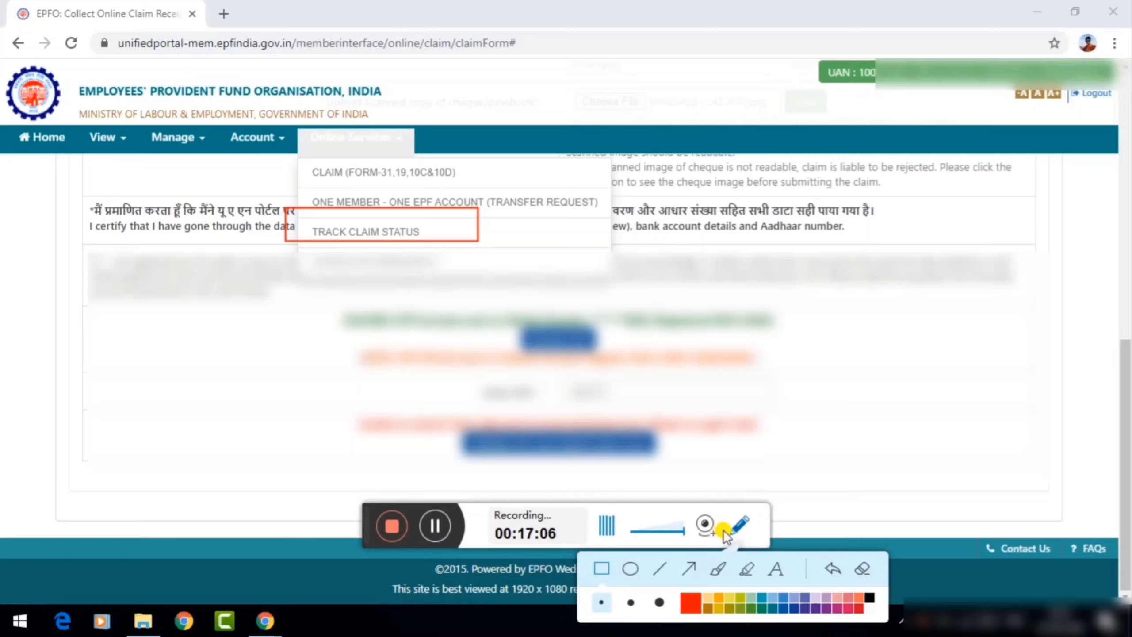
pyautogui.click(863, 569)
pyautogui.click(740, 526)
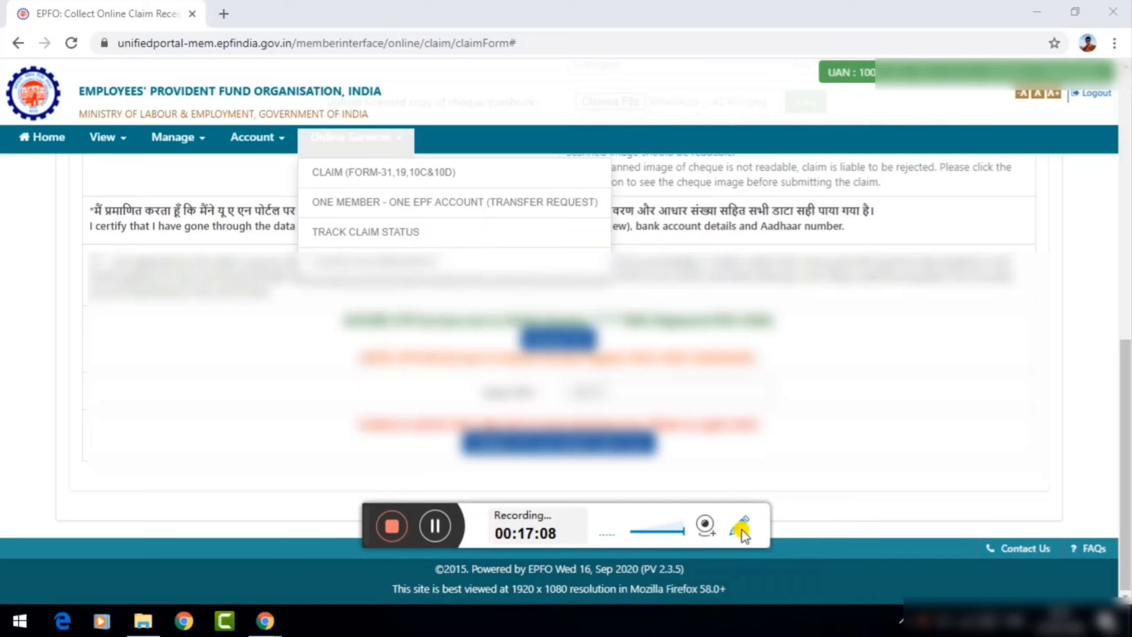
pyautogui.click(446, 229)
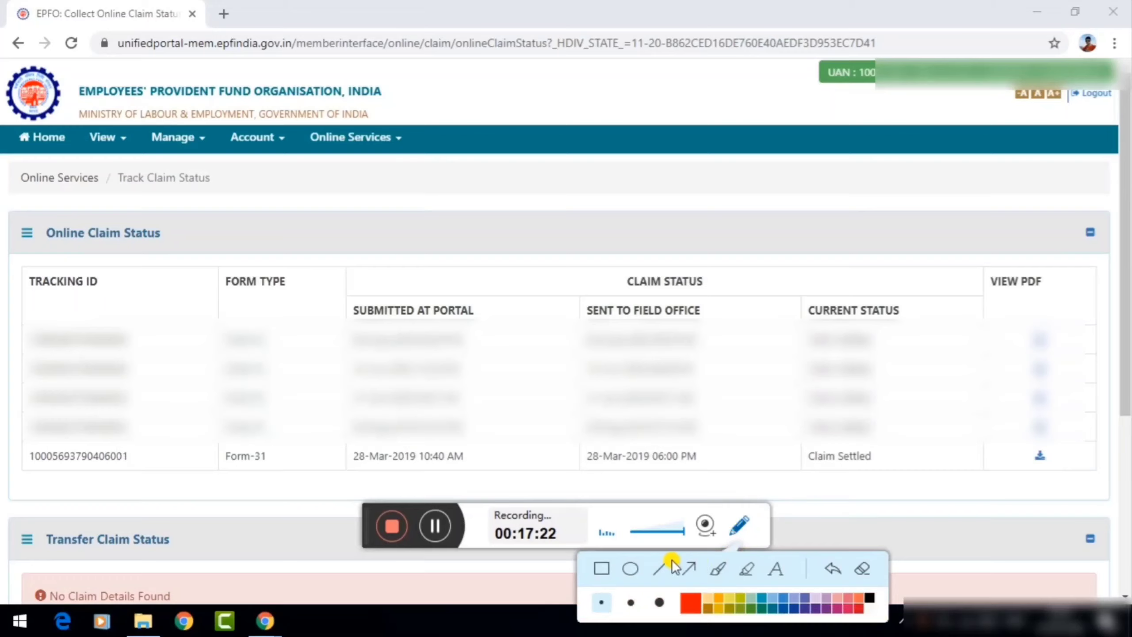
pyautogui.moveTo(4, 197)
pyautogui.mouseDown()
pyautogui.moveTo(10, 240)
pyautogui.moveTo(226, 264)
pyautogui.mouseUp()
pyautogui.scroll(-2, 355, 330)
pyautogui.scroll(2, 355, 329)
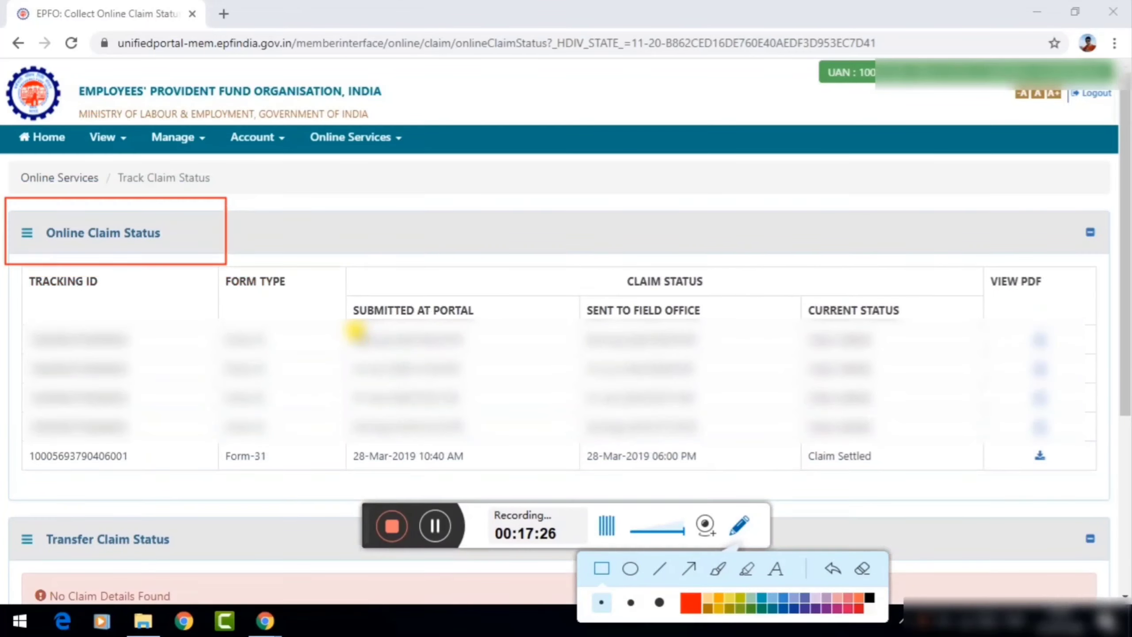
pyautogui.click(868, 572)
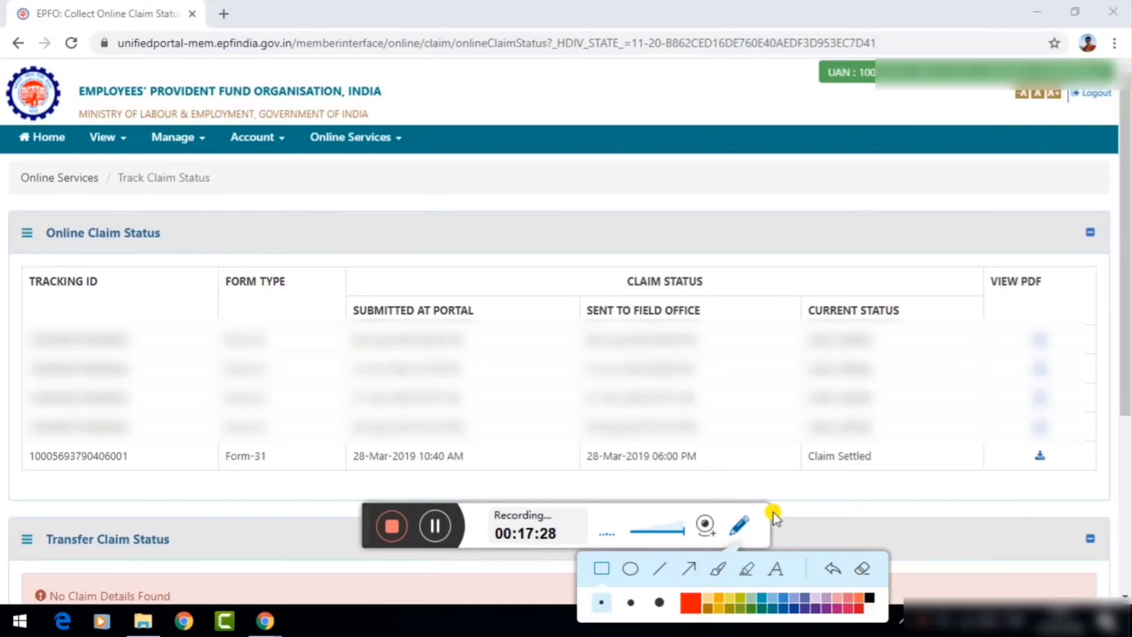
pyautogui.click(740, 519)
pyautogui.scroll(-5, 367, 415)
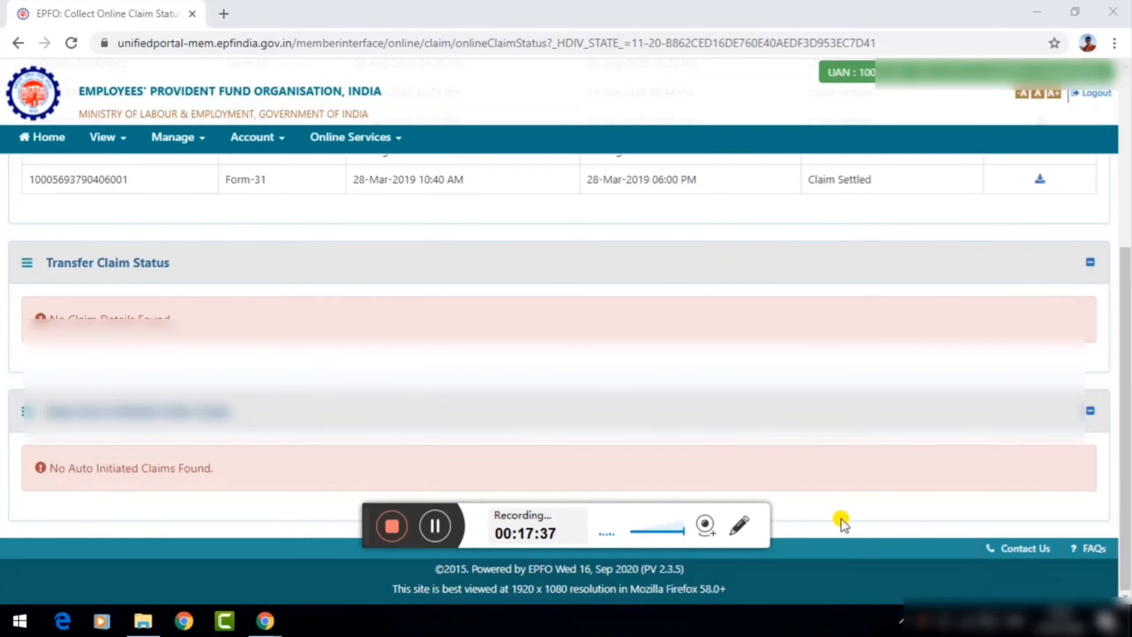
pyautogui.click(740, 525)
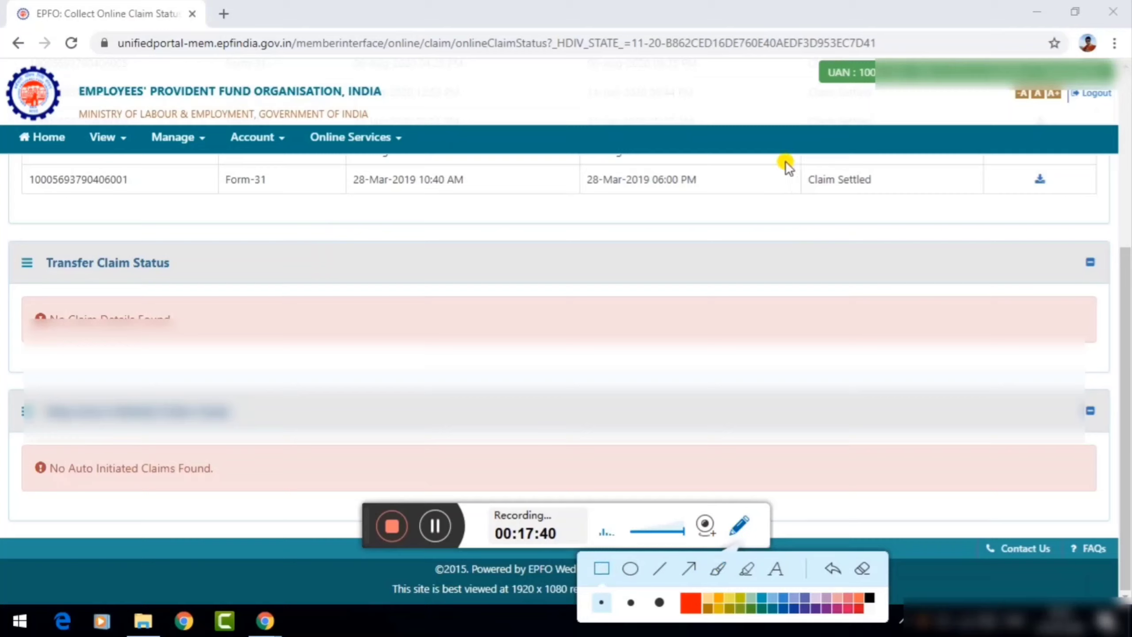
pyautogui.moveTo(786, 163); pyautogui.dragTo(923, 205)
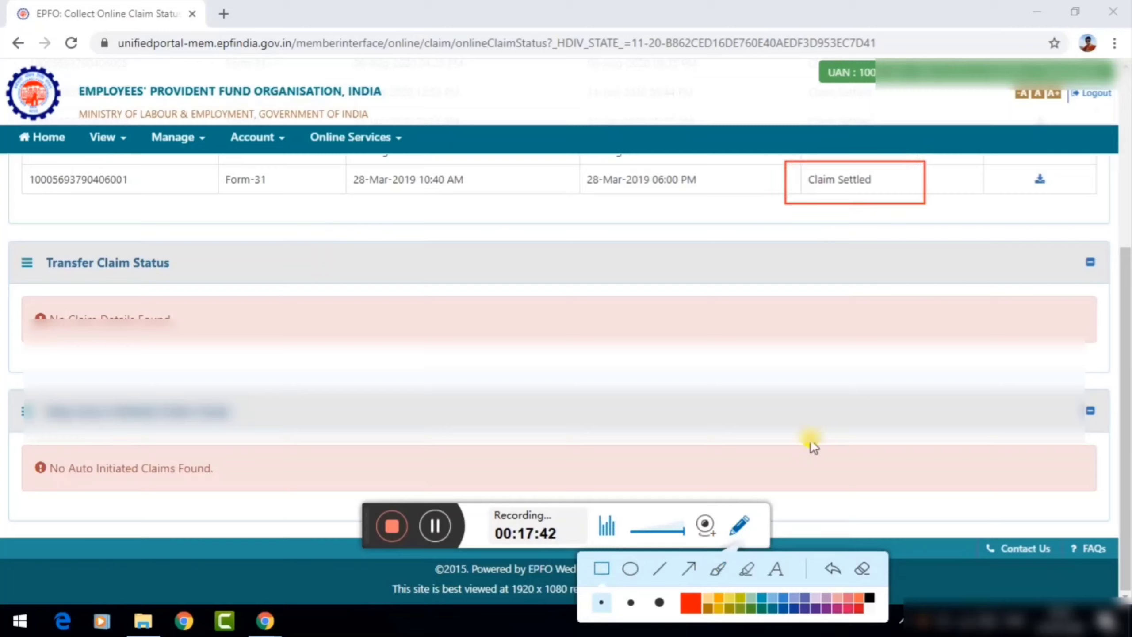
pyautogui.click(439, 535)
pyautogui.click(438, 535)
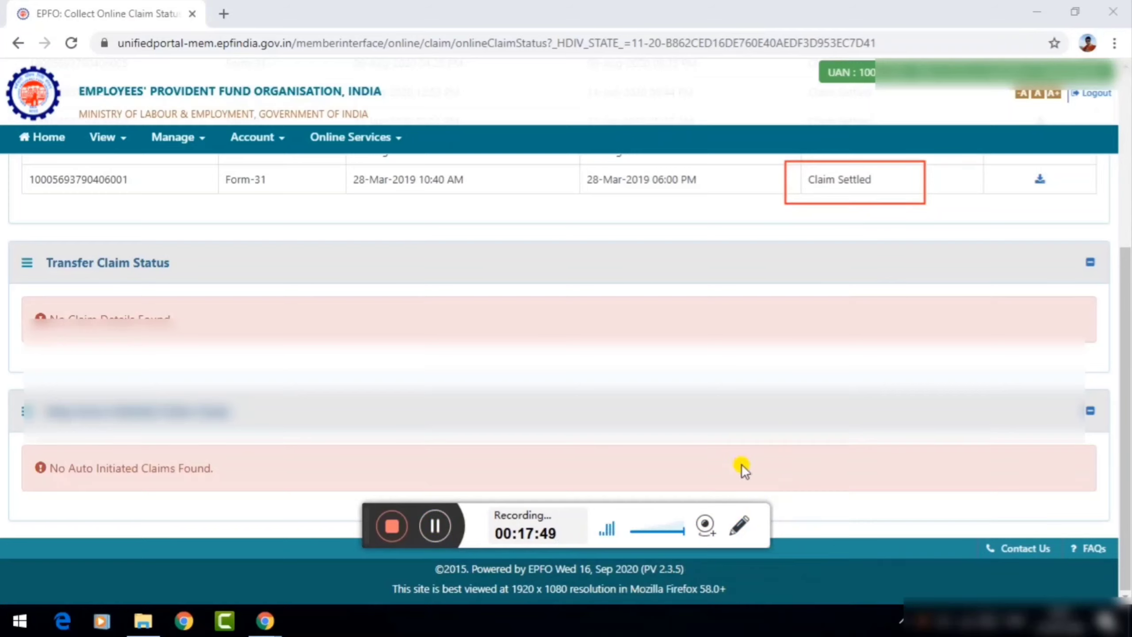
pyautogui.click(743, 523)
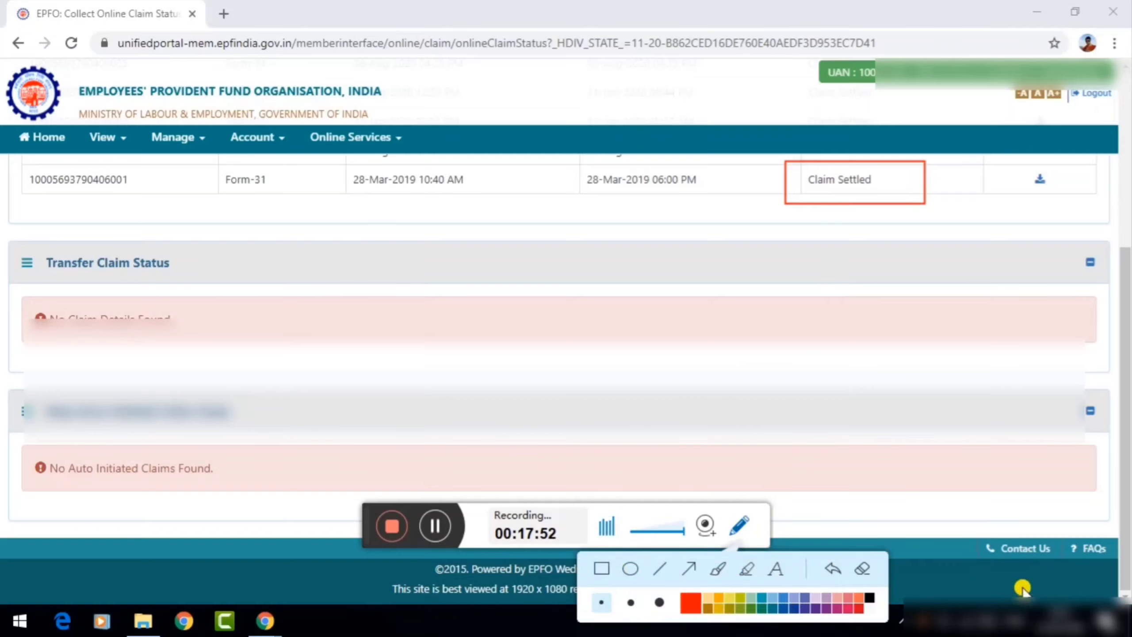
pyautogui.click(862, 568)
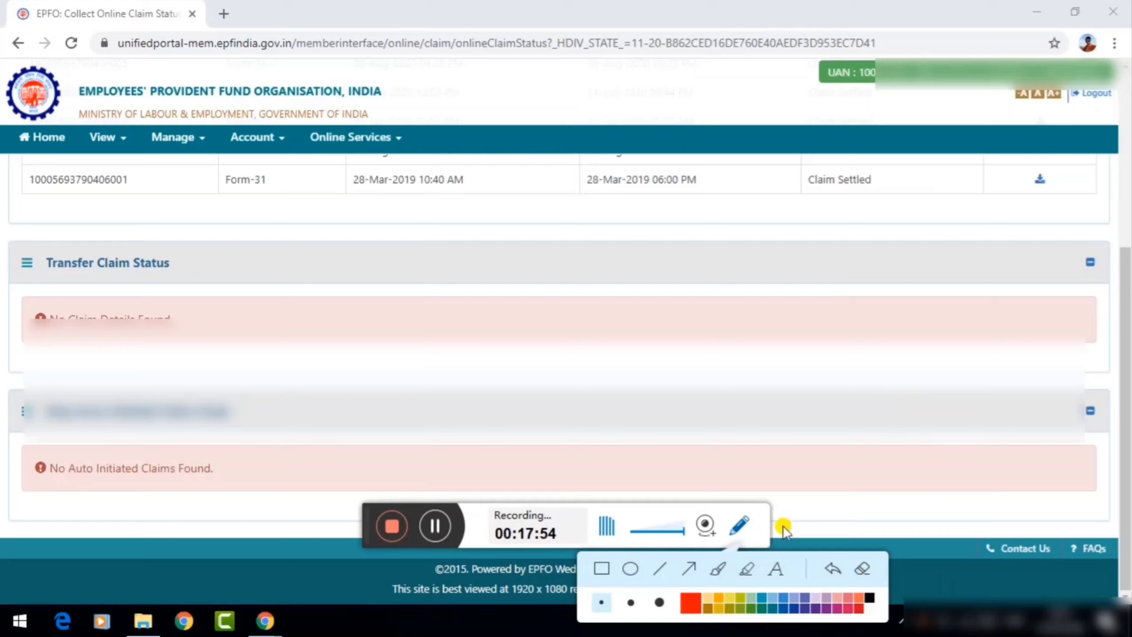
pyautogui.click(740, 527)
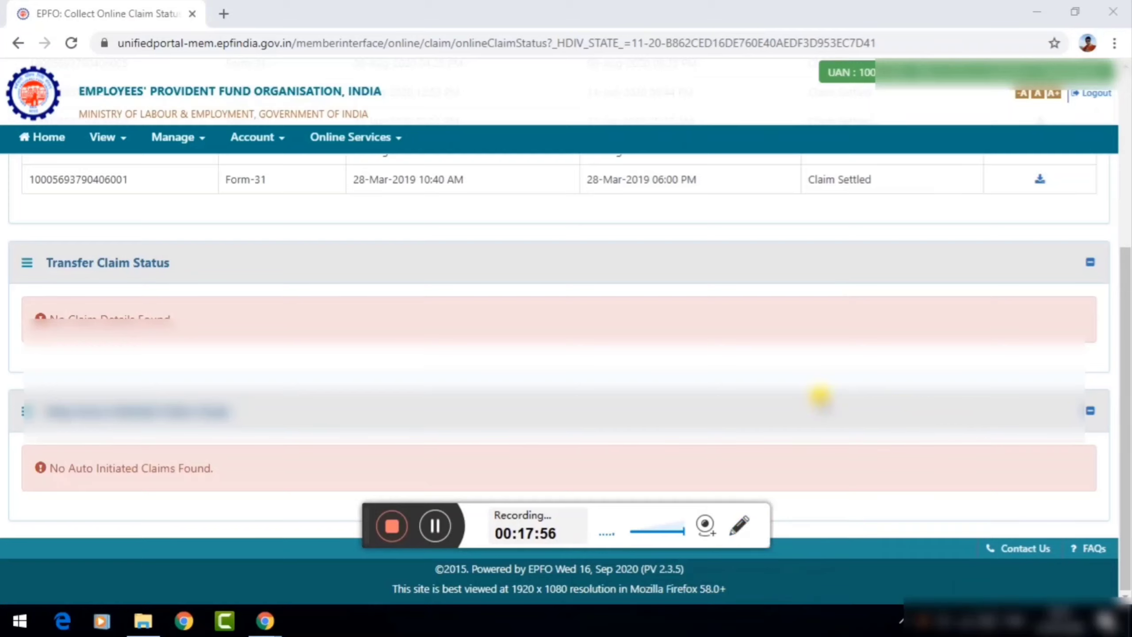